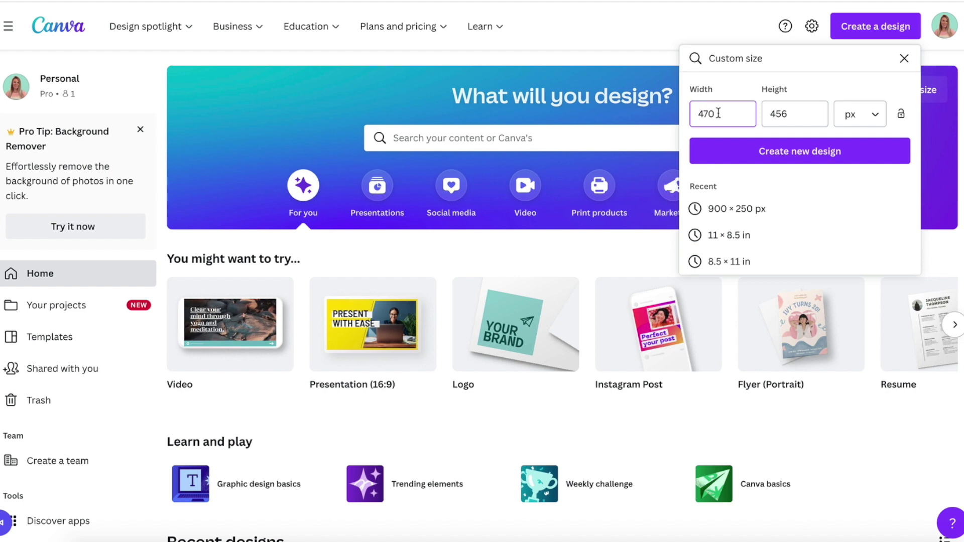
# Create a new custom design sized 570 × 456 px and dismiss the Rakuten cash-back offer.
pyautogui.write('570')
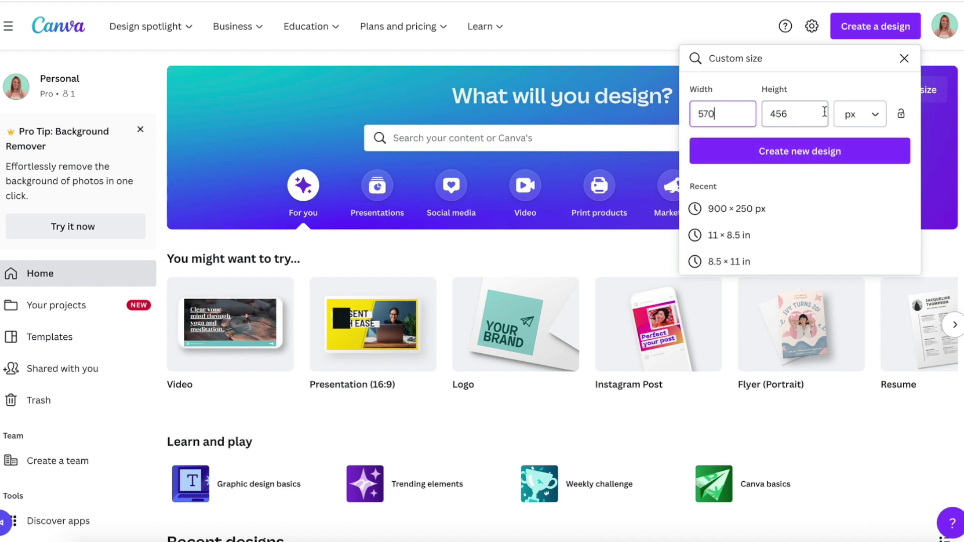
pyautogui.click(797, 152)
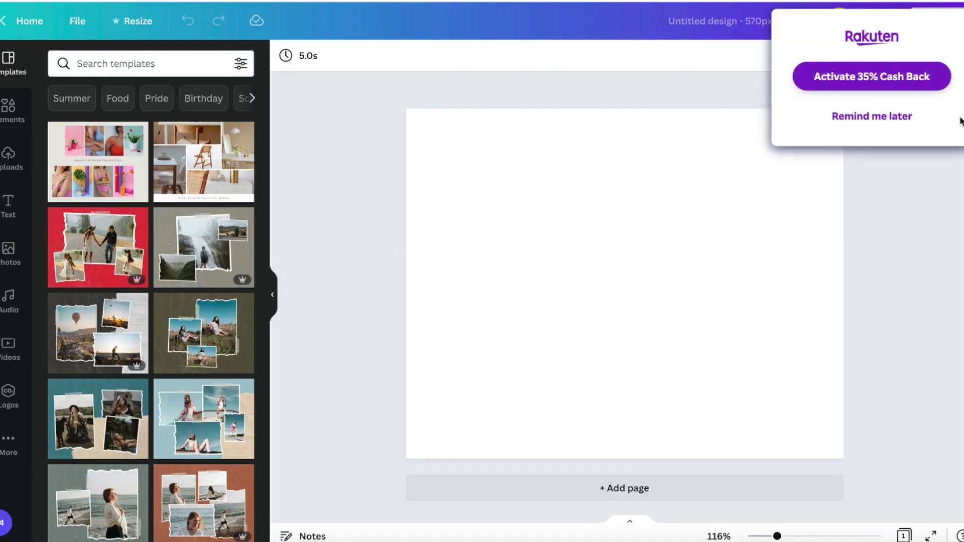
pyautogui.click(899, 121)
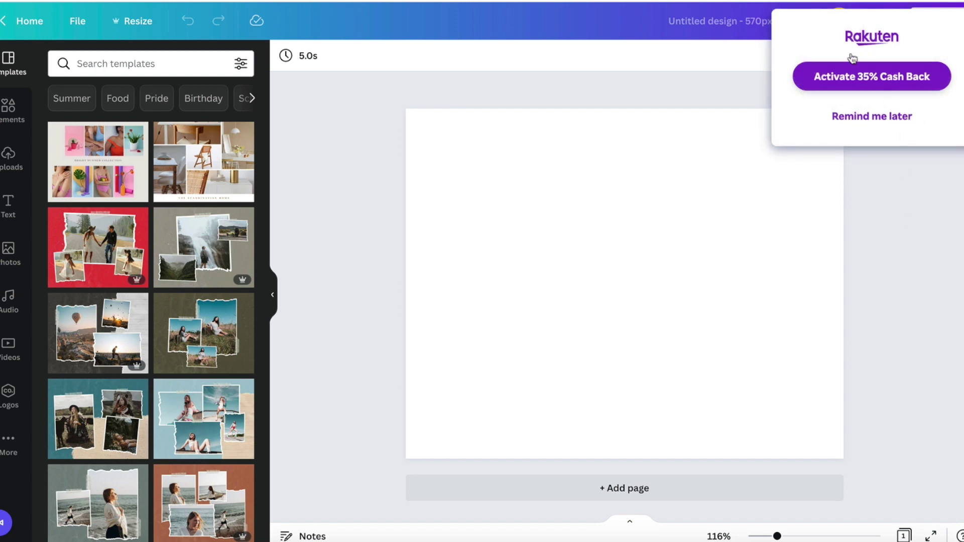
pyautogui.click(871, 116)
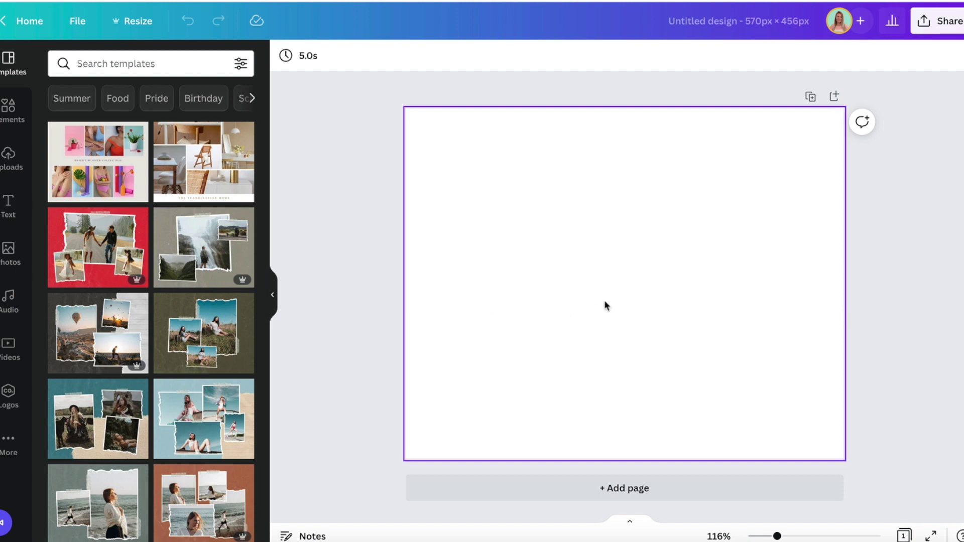
# Search the photo library for "desk flatlay".
pyautogui.click(10, 251)
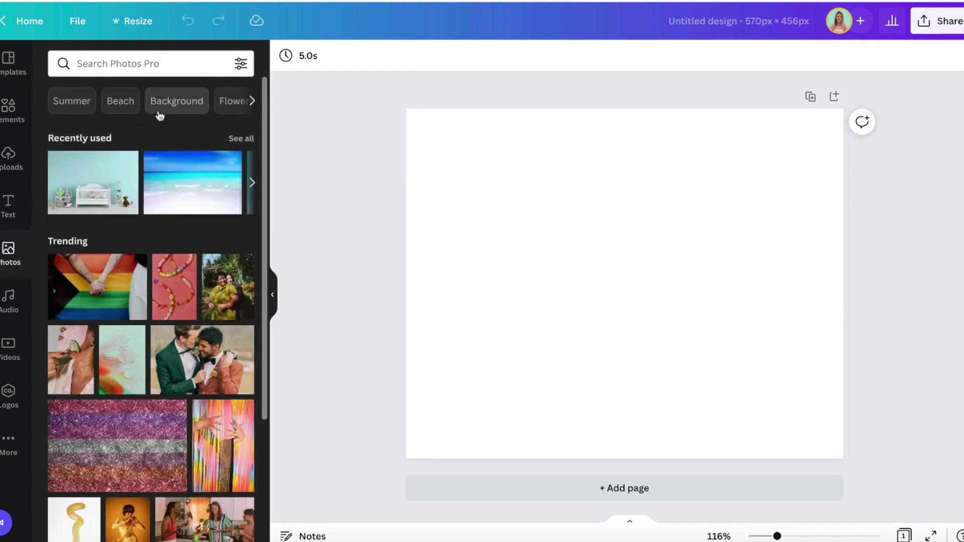
pyautogui.click(148, 58)
pyautogui.write('desk')
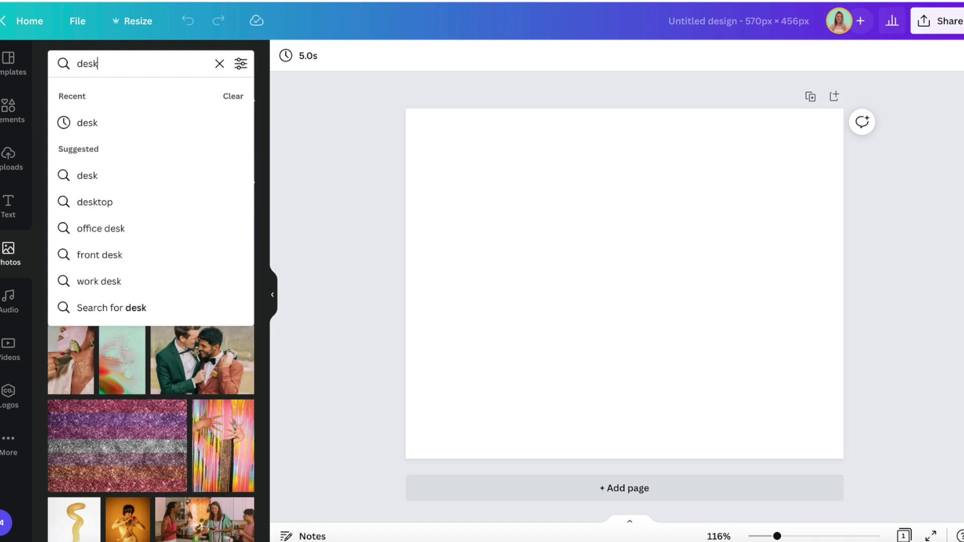
pyautogui.press('BackSpace')
pyautogui.press('BackSpace')
pyautogui.press('BackSpace')
pyautogui.press('BackSpace')
pyautogui.write('d')
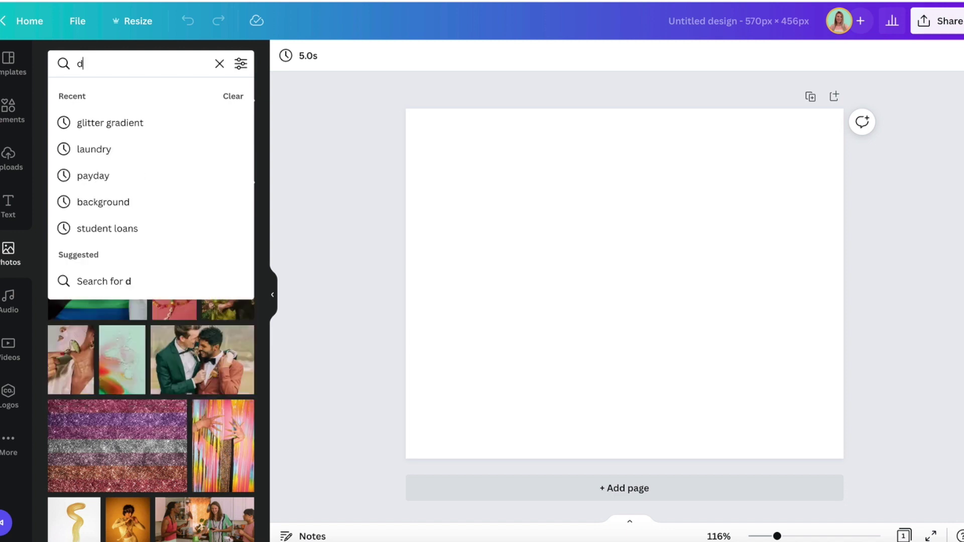
pyautogui.write('esk flatla')
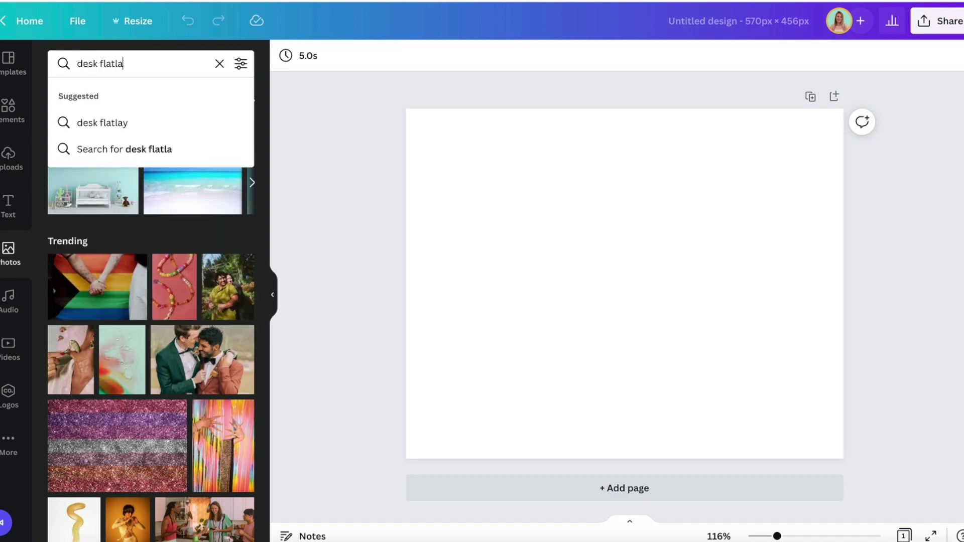
pyautogui.write('y')
pyautogui.press('Return')
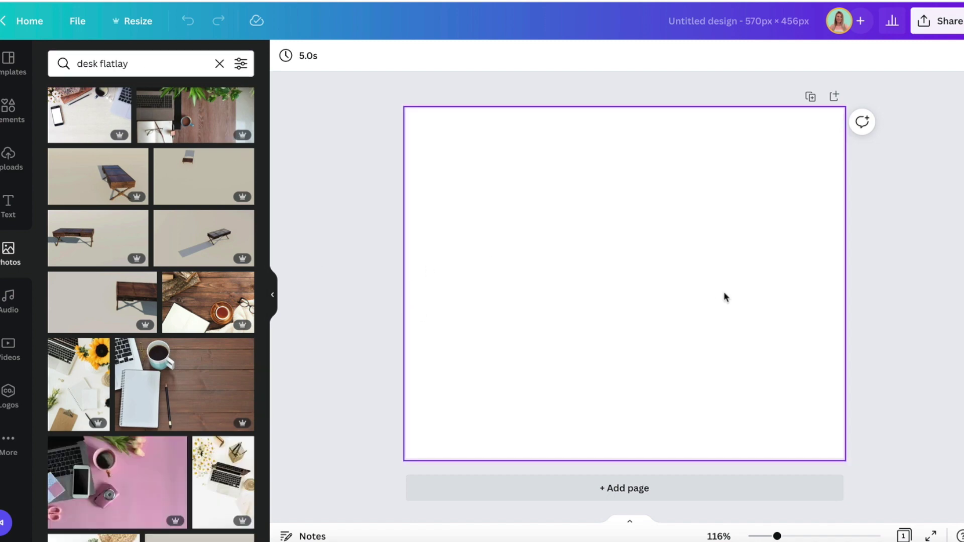
# Add the flatlay photo with green leaves, keyboard and copper binder clips, and enlarge it to the page width along the lower edge.
pyautogui.scroll(-3, 120, 288)
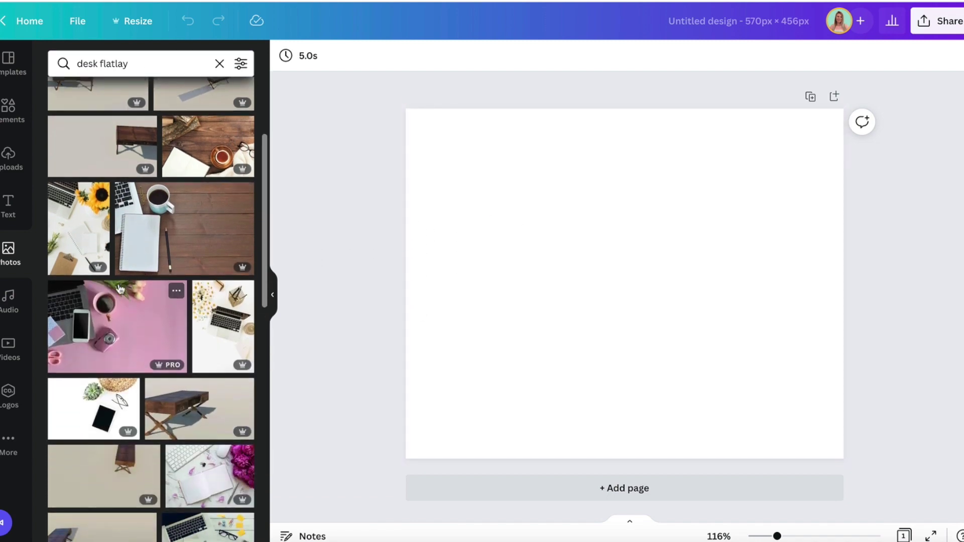
pyautogui.scroll(-4, 120, 288)
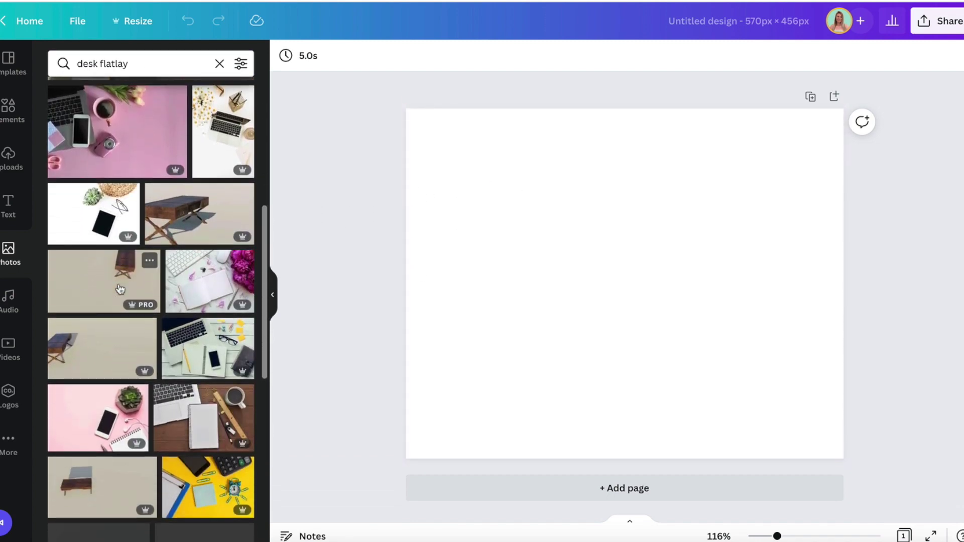
pyautogui.scroll(-1, 120, 288)
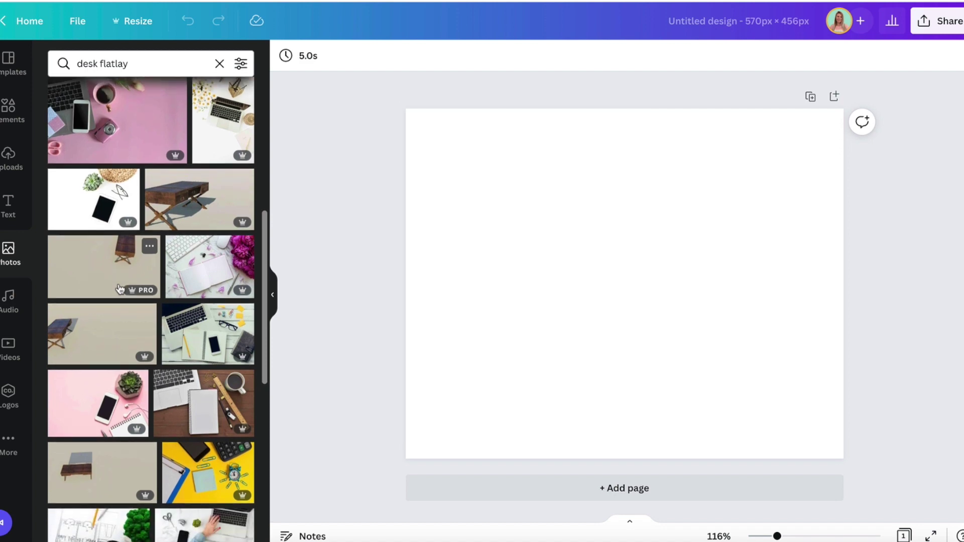
pyautogui.scroll(-2, 119, 287)
pyautogui.scroll(-4, 119, 288)
pyautogui.click(248, 377)
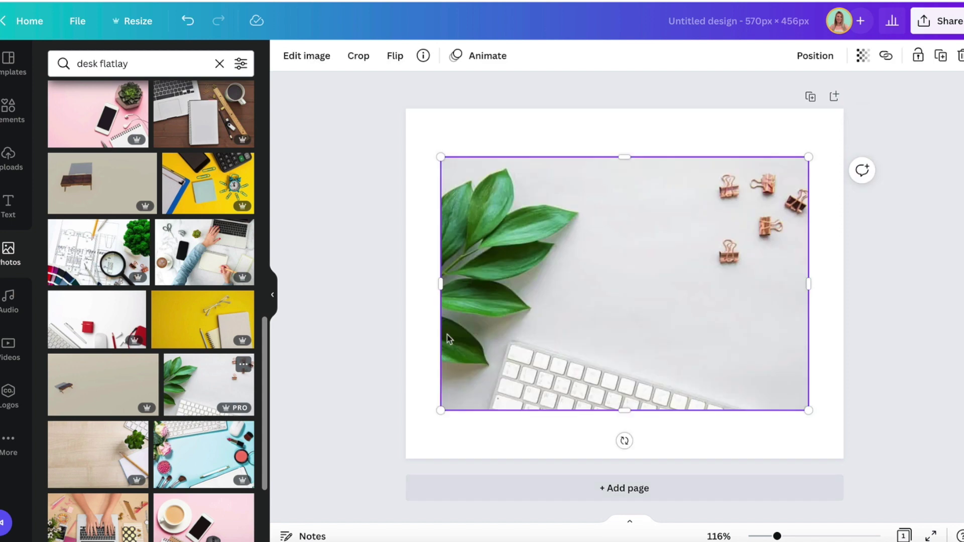
pyautogui.moveTo(665, 312); pyautogui.dragTo(631, 356)
pyautogui.moveTo(774, 206); pyautogui.dragTo(847, 155)
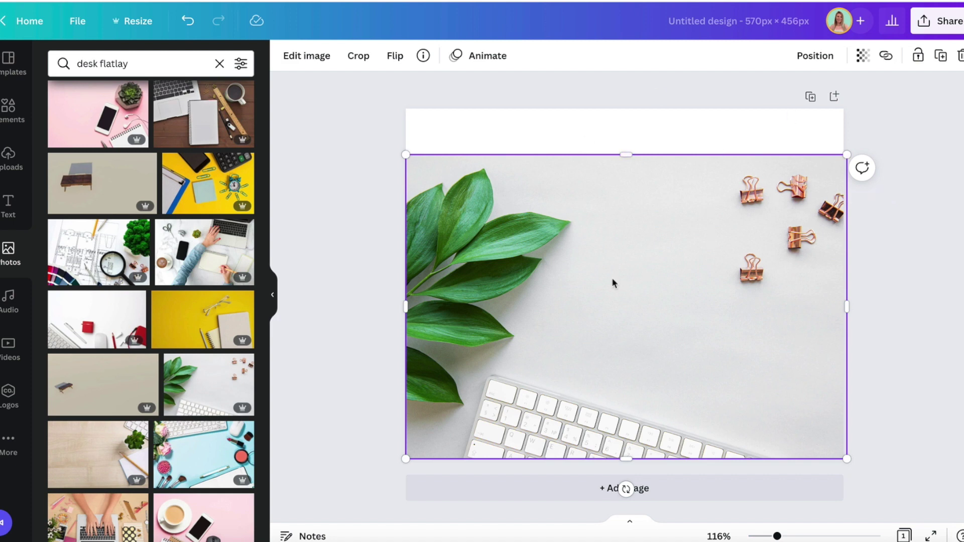
# Set the background photo's brightness to 39.
pyautogui.click(863, 57)
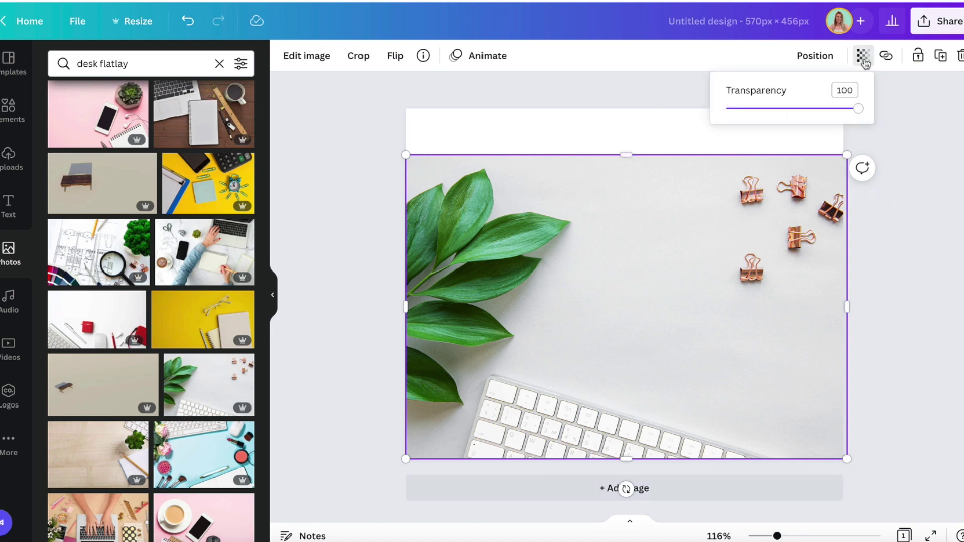
pyautogui.click(300, 58)
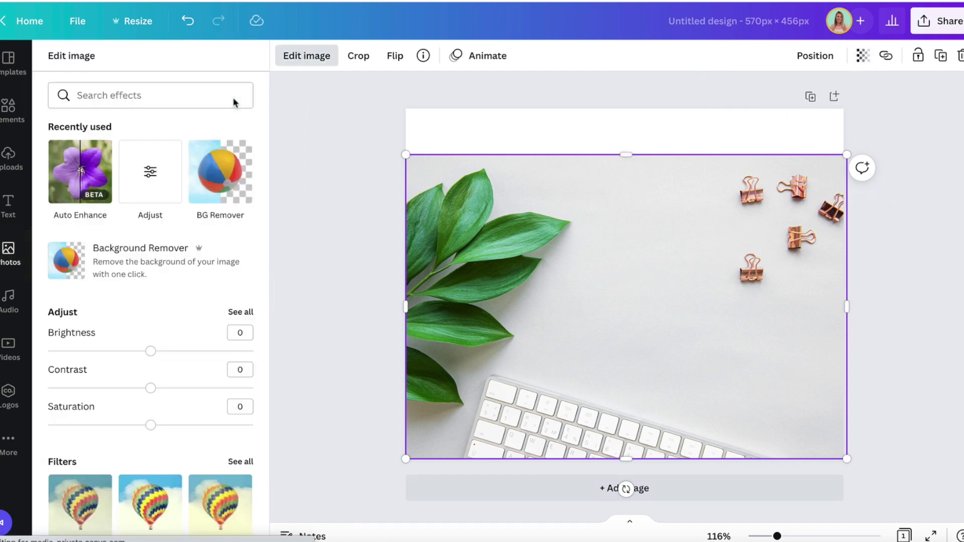
pyautogui.moveTo(150, 352); pyautogui.dragTo(192, 352)
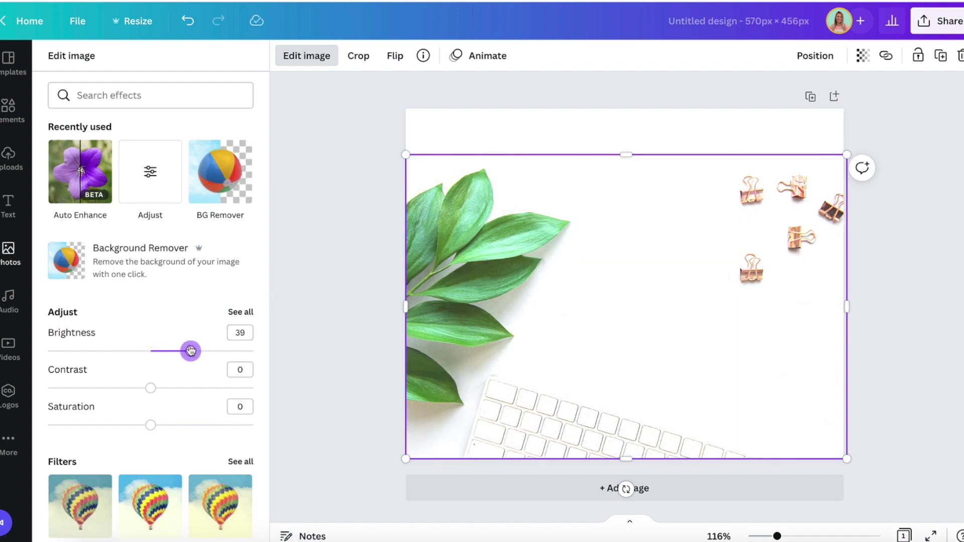
pyautogui.click(320, 299)
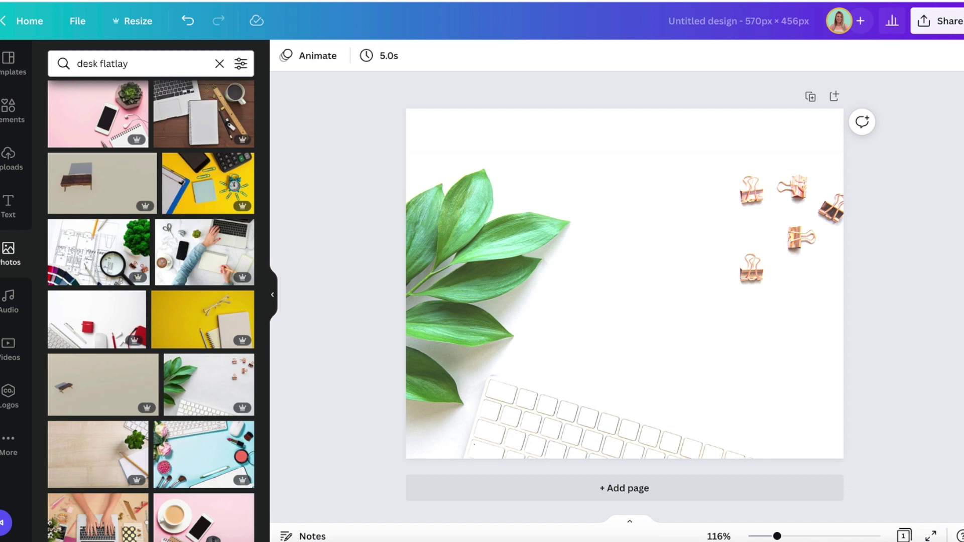
# Upload the quarterly and monthly bill payment tracker images from the Downloads folder.
pyautogui.press('super+Tab')
pyautogui.click(791, 232)
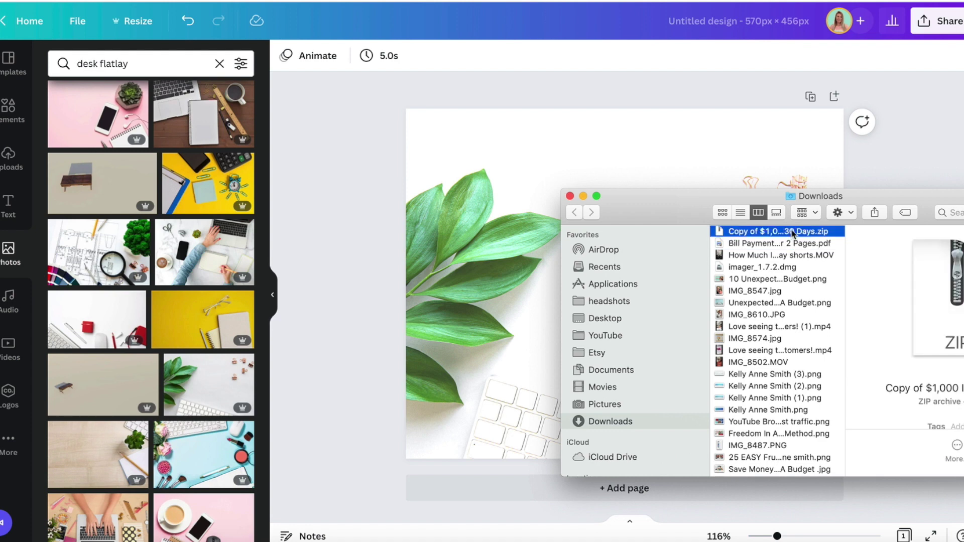
pyautogui.doubleClick(792, 232)
pyautogui.click(886, 245)
pyautogui.moveTo(866, 251); pyautogui.dragTo(136, 311)
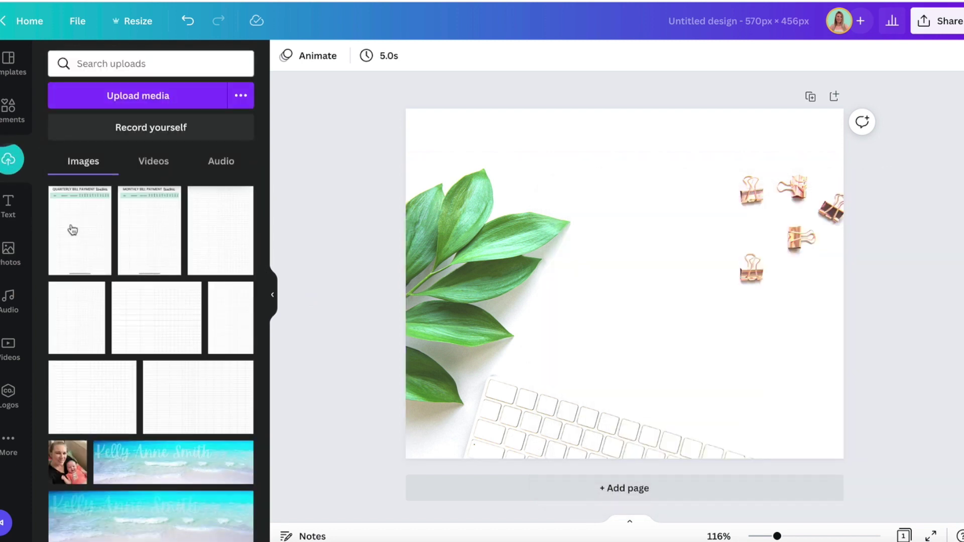
# Place the quarterly and monthly bill payment trackers on the page, with the quarterly one at left and the monthly one lower right.
pyautogui.click(84, 239)
pyautogui.click(136, 243)
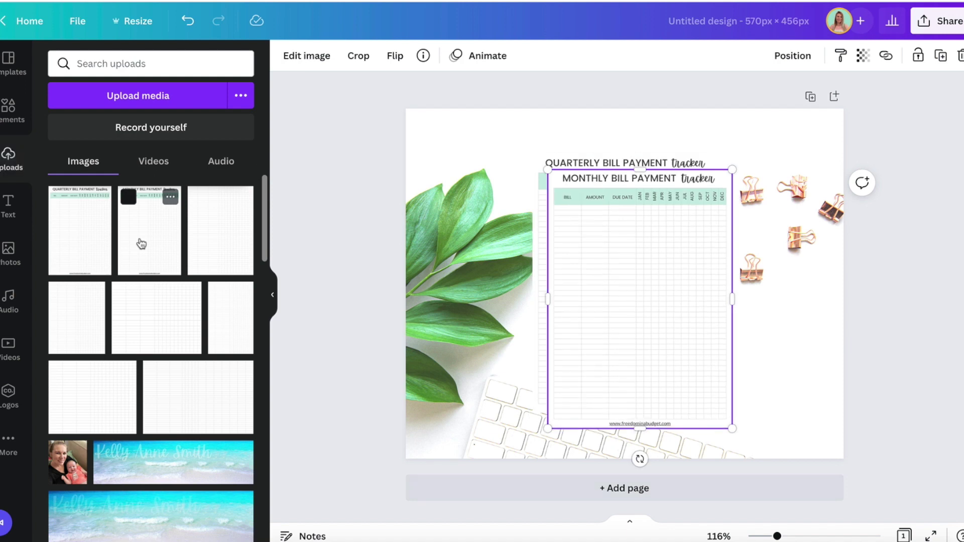
pyautogui.moveTo(635, 252); pyautogui.dragTo(713, 258)
pyautogui.moveTo(590, 284); pyautogui.dragTo(502, 312)
pyautogui.moveTo(736, 295); pyautogui.dragTo(691, 316)
pyautogui.moveTo(553, 318); pyautogui.dragTo(547, 321)
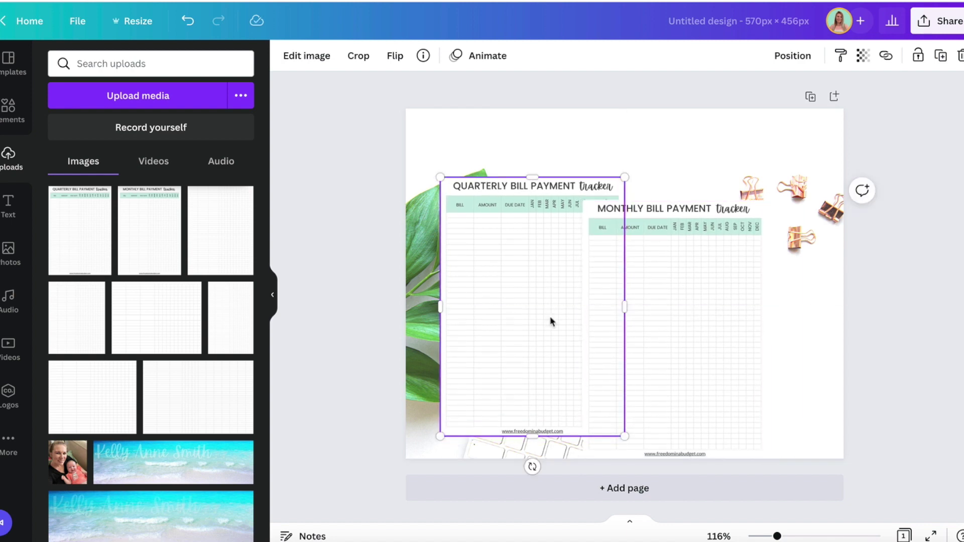
# Add a Glow shadow to the quarterly tracker with size 11, transparency 44 and blur 7.
pyautogui.click(308, 56)
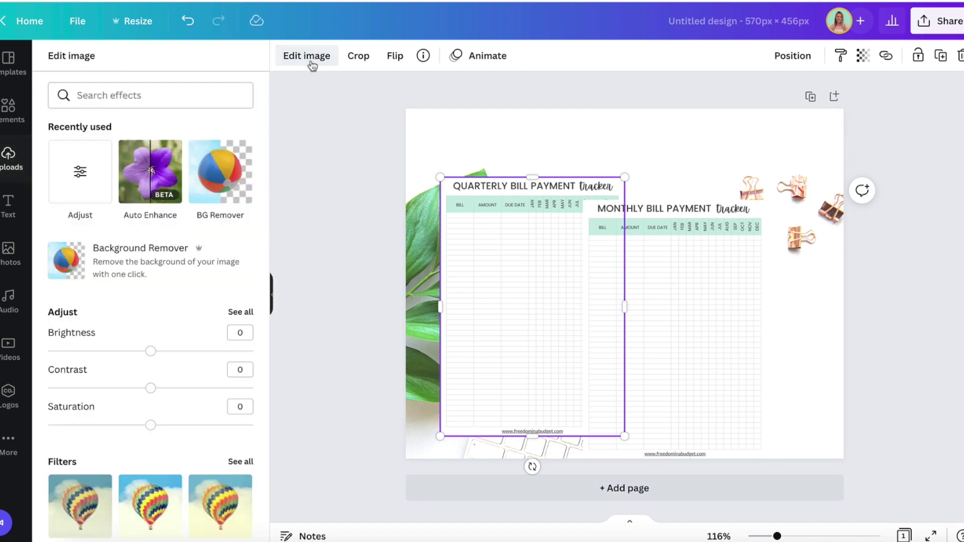
pyautogui.scroll(-5, 99, 303)
pyautogui.scroll(-5, 101, 309)
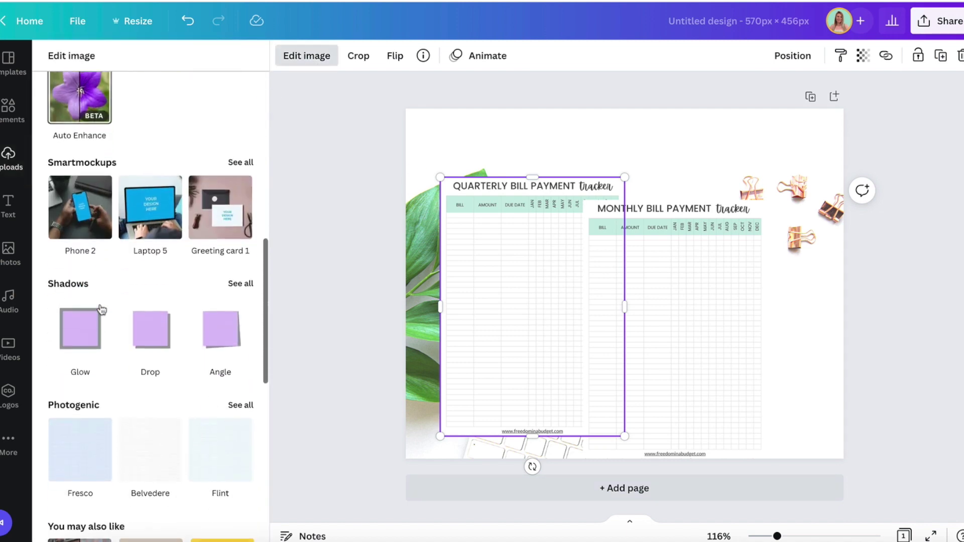
pyautogui.click(71, 342)
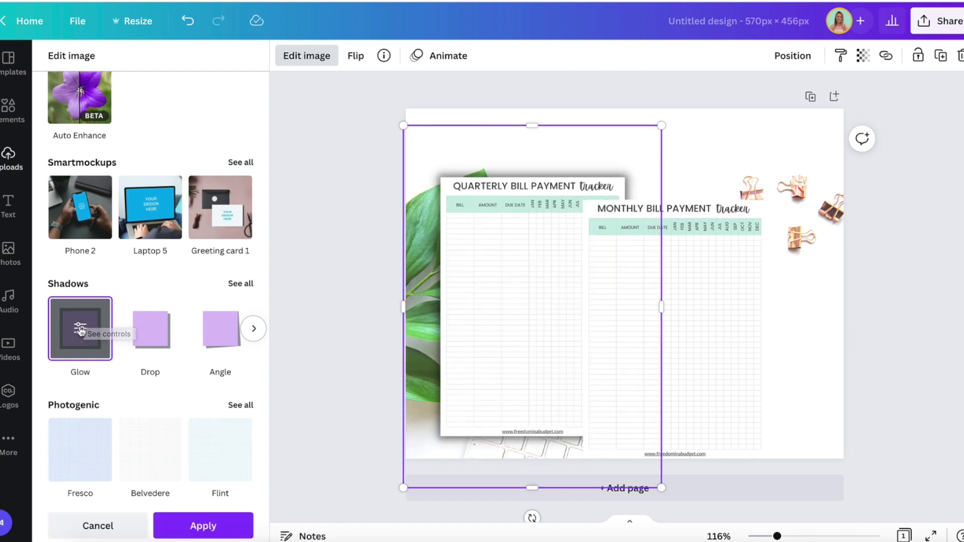
pyautogui.click(80, 329)
pyautogui.moveTo(68, 115); pyautogui.dragTo(101, 117)
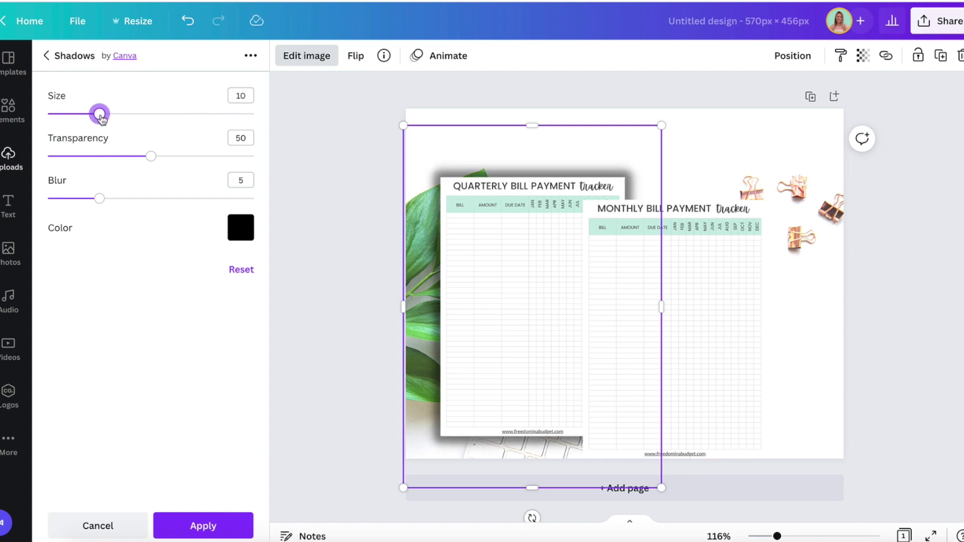
pyautogui.moveTo(114, 200); pyautogui.dragTo(119, 200)
pyautogui.moveTo(150, 156); pyautogui.dragTo(140, 157)
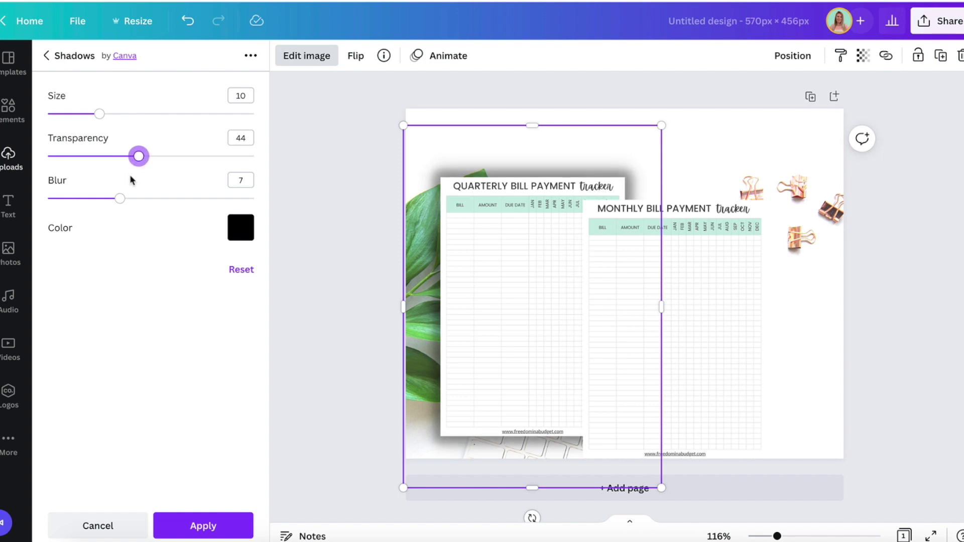
pyautogui.moveTo(103, 122); pyautogui.dragTo(106, 118)
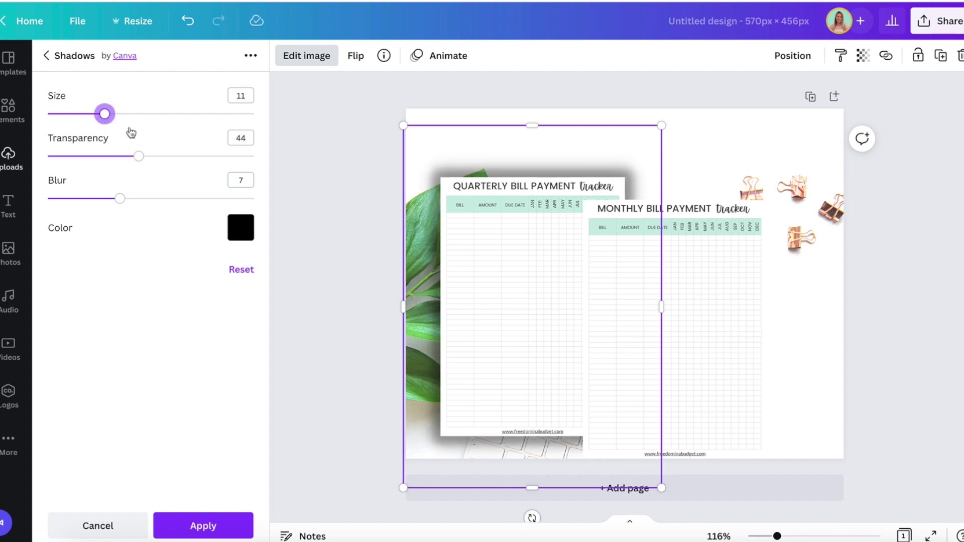
# Add a Glow shadow to the monthly tracker with size 7 and blur 6.
pyautogui.click(719, 361)
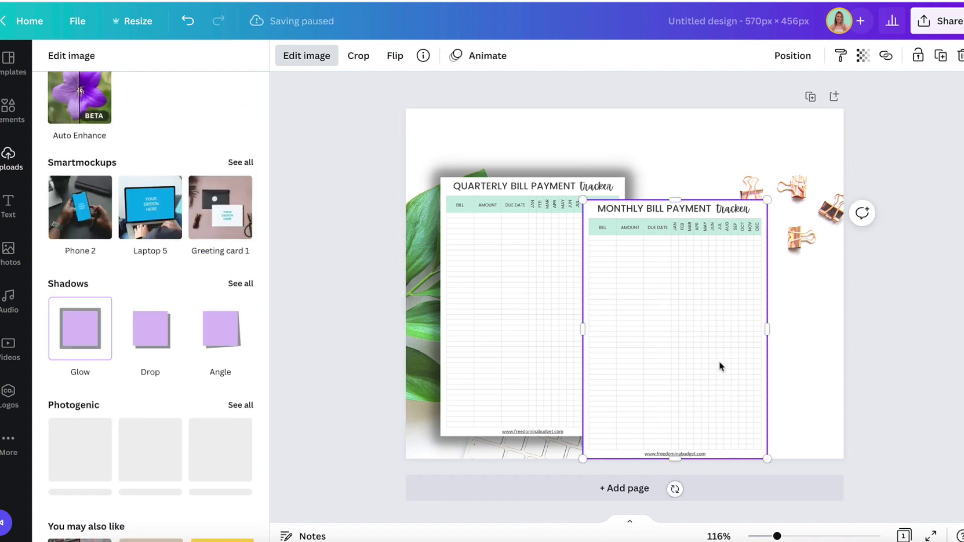
pyautogui.click(80, 332)
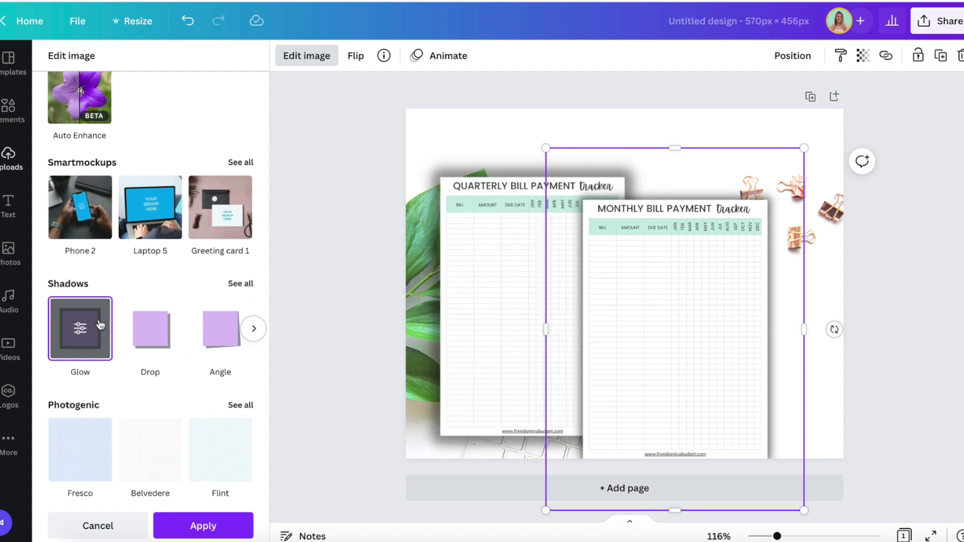
pyautogui.click(79, 331)
pyautogui.moveTo(68, 114); pyautogui.dragTo(83, 114)
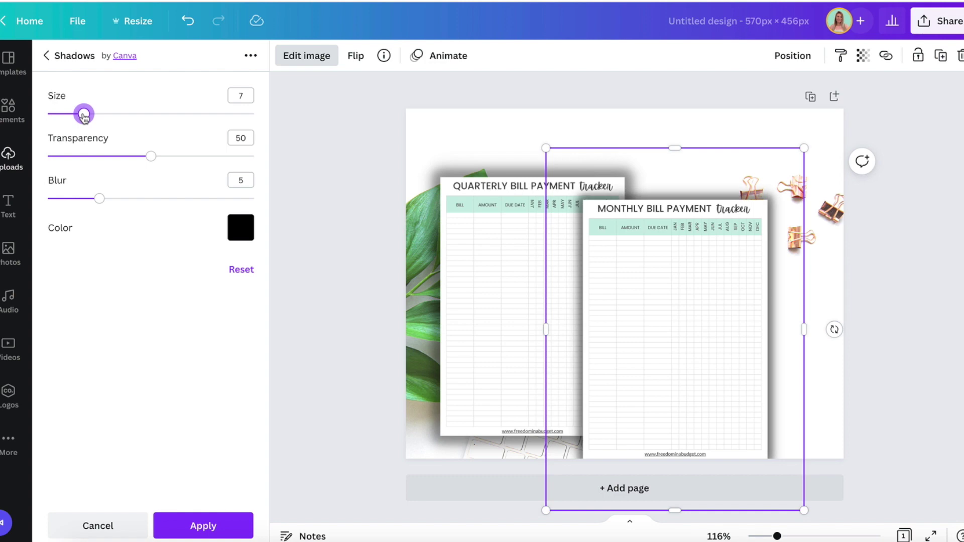
pyautogui.moveTo(104, 199); pyautogui.dragTo(110, 200)
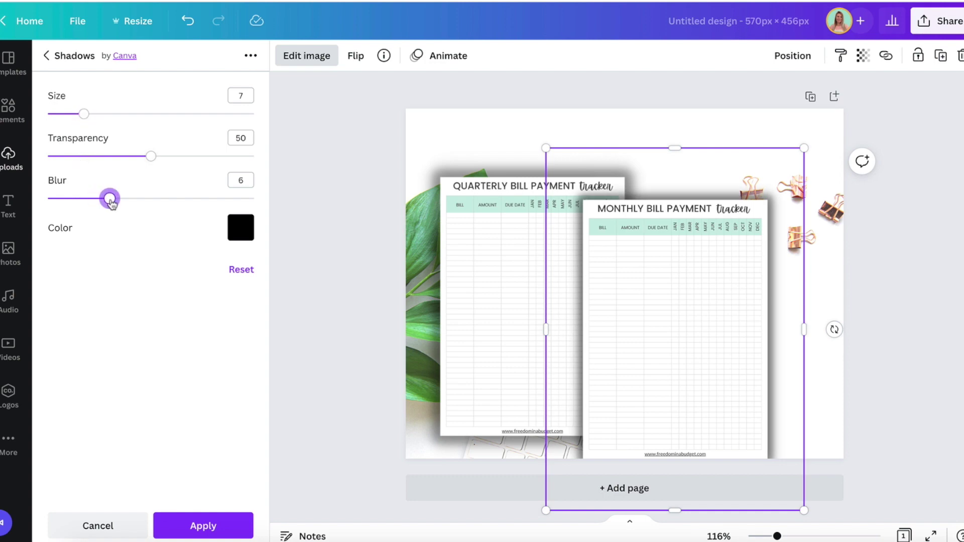
pyautogui.click(337, 274)
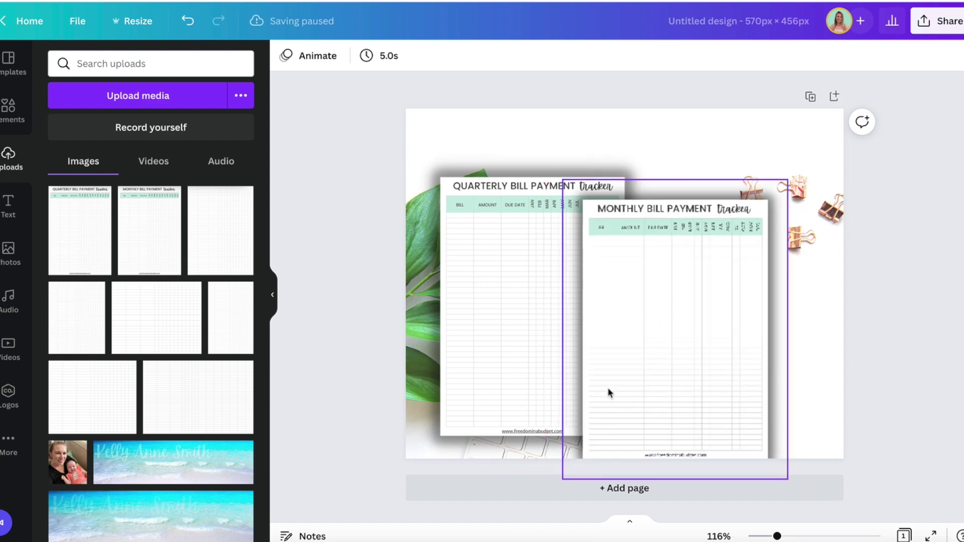
# Move the monthly tracker right, clear of the quarterly one, and lay a fresh copy of the quarterly tracker over its shadowed version.
pyautogui.moveTo(635, 336); pyautogui.dragTo(711, 339)
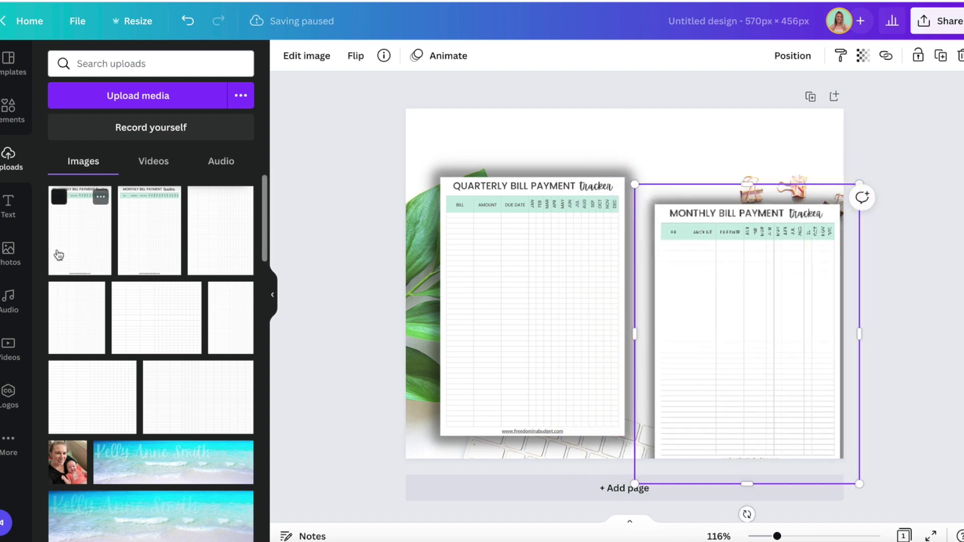
pyautogui.click(75, 256)
pyautogui.moveTo(611, 275); pyautogui.dragTo(524, 296)
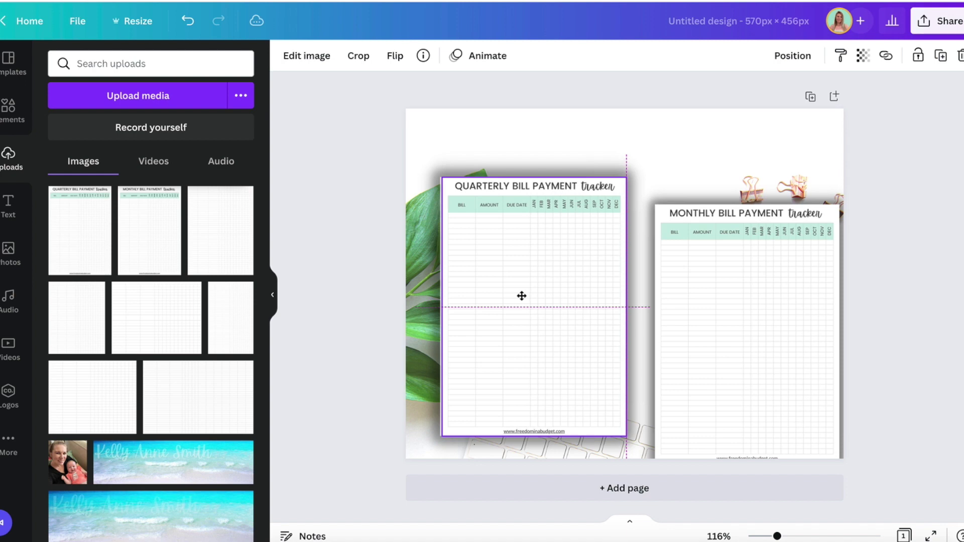
# Align the fresh quarterly tracker copy exactly over its shadowed version.
pyautogui.moveTo(521, 296); pyautogui.dragTo(522, 296)
pyautogui.click(341, 309)
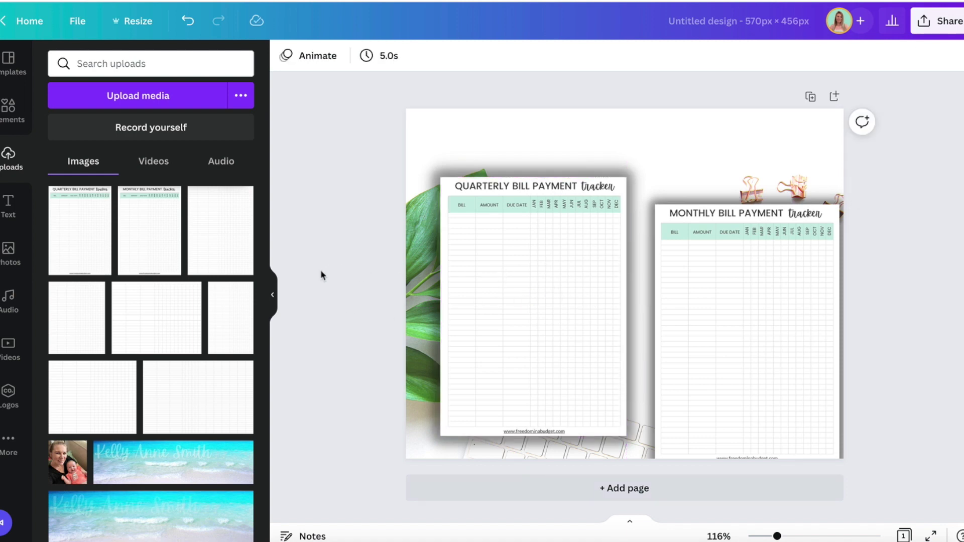
# Bring the shadowed monthly tracker in front of the quarterly one, overlapping its lower right, and cover it with a fresh monthly copy.
pyautogui.moveTo(749, 281); pyautogui.dragTo(726, 276)
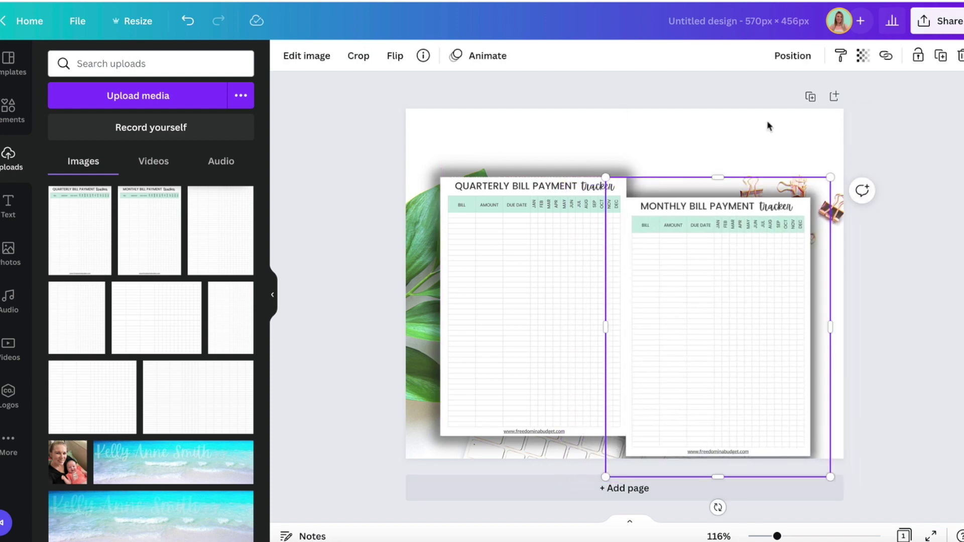
pyautogui.click(804, 54)
pyautogui.click(637, 95)
pyautogui.moveTo(712, 369); pyautogui.dragTo(665, 378)
pyautogui.moveTo(158, 240); pyautogui.dragTo(687, 352)
pyautogui.click(326, 411)
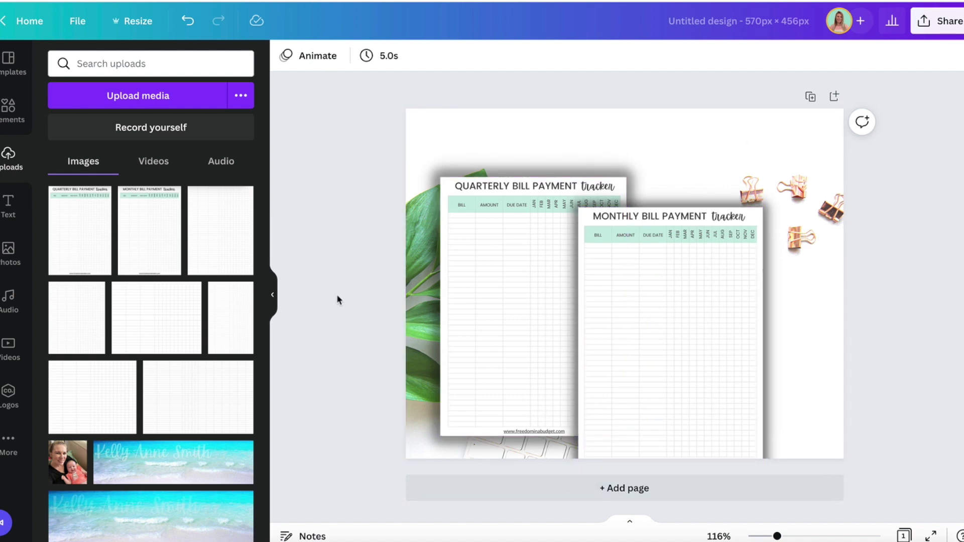
# Add a mint green circle in the page's lower right corner and enlarge it to overlap the monthly tracker.
pyautogui.click(12, 115)
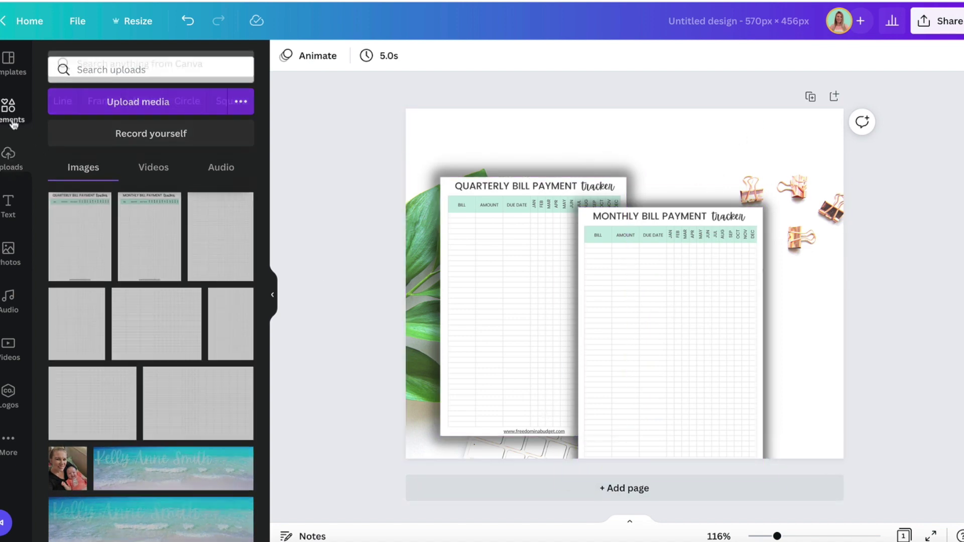
pyautogui.click(111, 263)
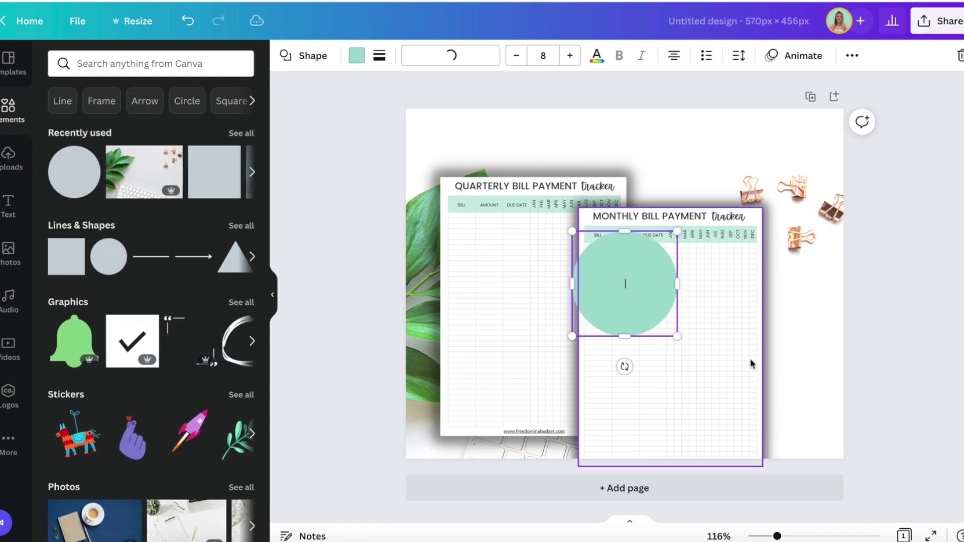
pyautogui.moveTo(610, 293); pyautogui.dragTo(776, 373)
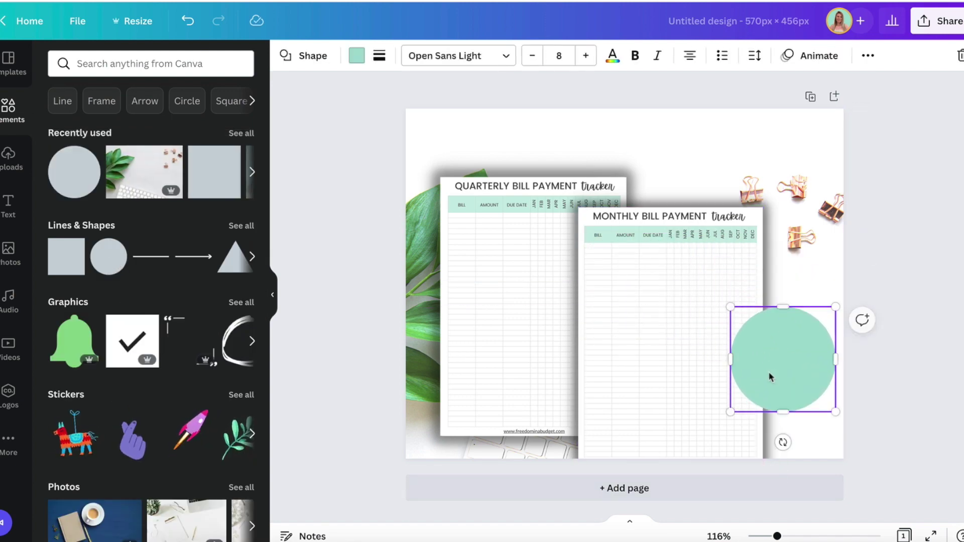
pyautogui.moveTo(739, 412); pyautogui.dragTo(694, 447)
pyautogui.click(346, 259)
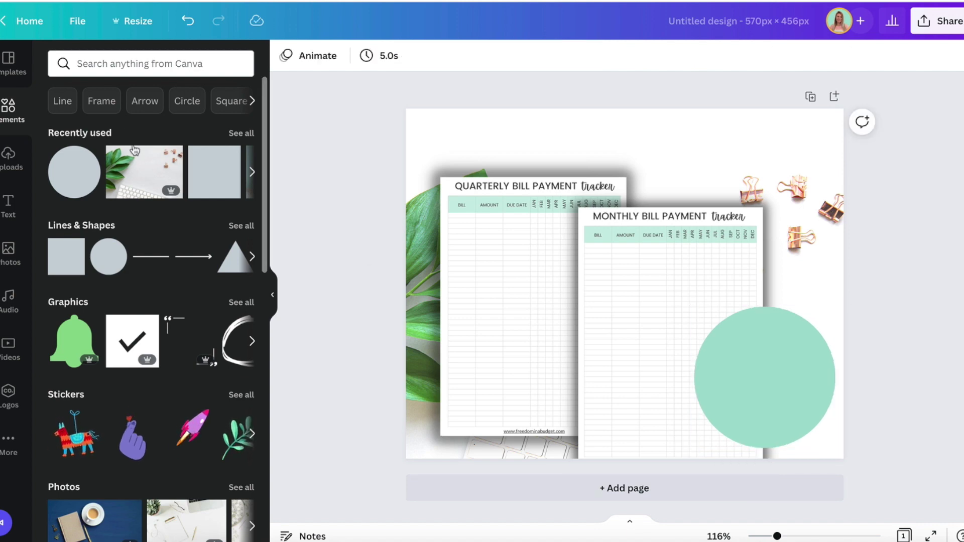
# Add a bold "INSTANT DOWNLOAD" text at size 18.6 on the circle, with "2 PAGES PDF" at size 17.1 directly beneath it.
pyautogui.click(8, 211)
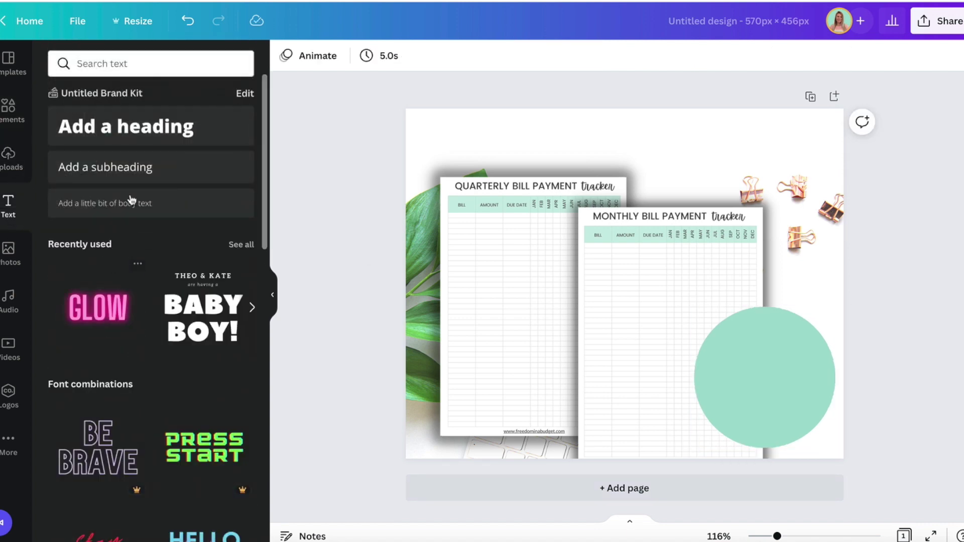
pyautogui.click(161, 167)
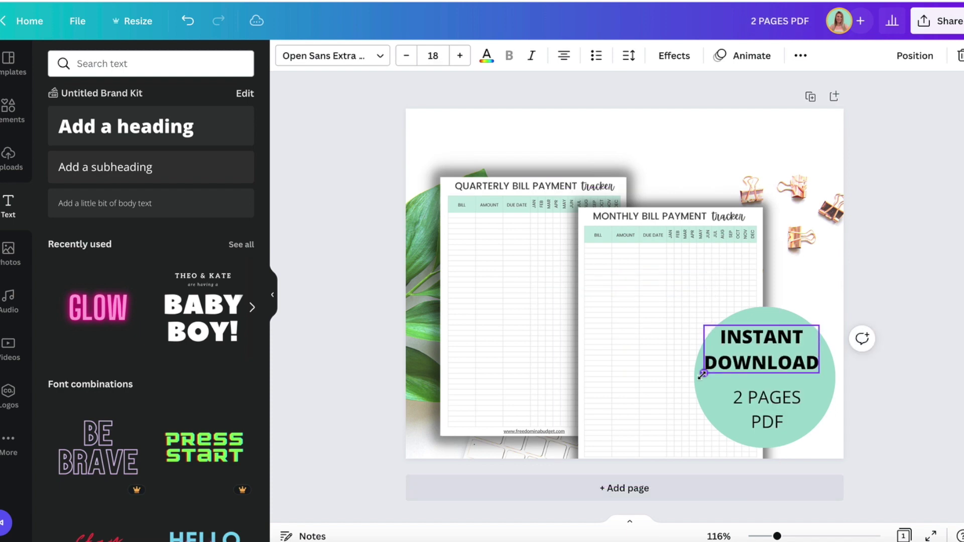
pyautogui.moveTo(702, 375)
pyautogui.mouseDown()
pyautogui.moveTo(697, 382)
pyautogui.moveTo(700, 374)
pyautogui.mouseUp()
pyautogui.moveTo(768, 360)
pyautogui.mouseDown()
pyautogui.moveTo(772, 372)
pyautogui.moveTo(775, 363)
pyautogui.mouseUp()
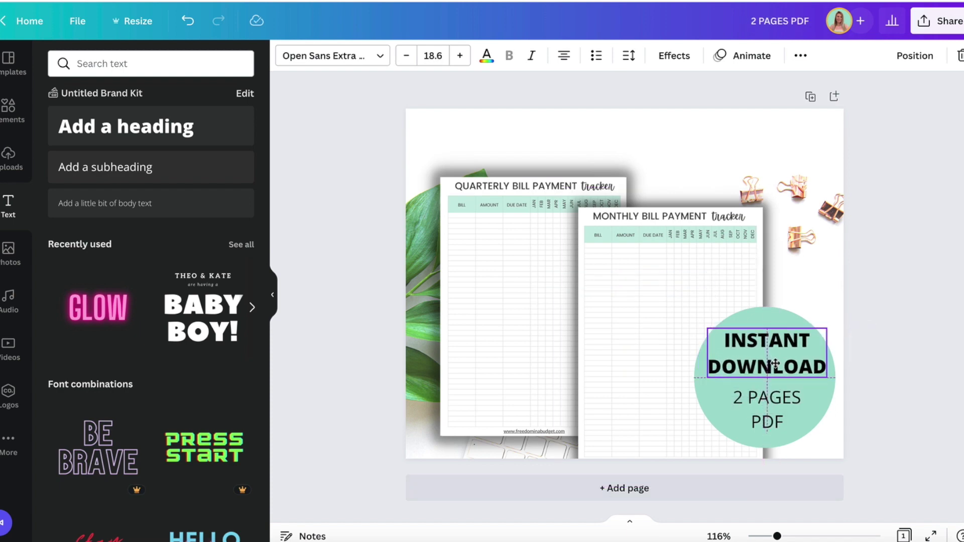
pyautogui.click(782, 420)
pyautogui.moveTo(791, 415); pyautogui.dragTo(791, 410)
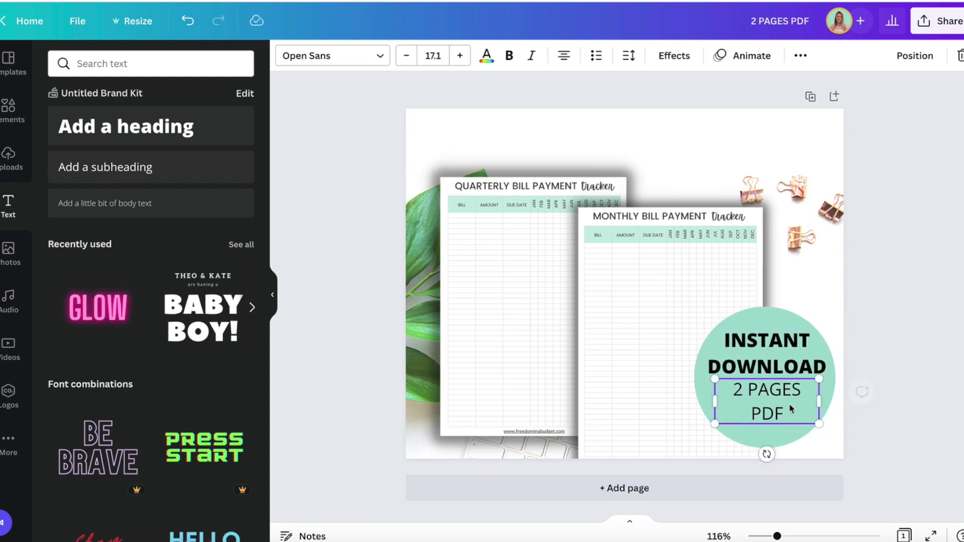
# Set the line spacing of the "2 PAGES PDF" text to 1.24.
pyautogui.click(629, 56)
pyautogui.moveTo(711, 150)
pyautogui.mouseDown()
pyautogui.moveTo(691, 151)
pyautogui.moveTo(699, 150)
pyautogui.mouseUp()
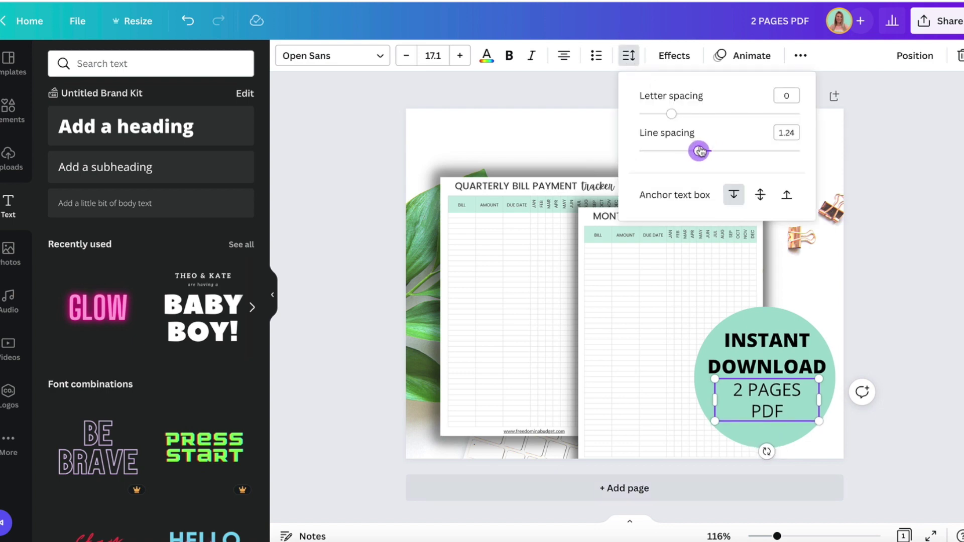
pyautogui.click(929, 342)
pyautogui.click(933, 346)
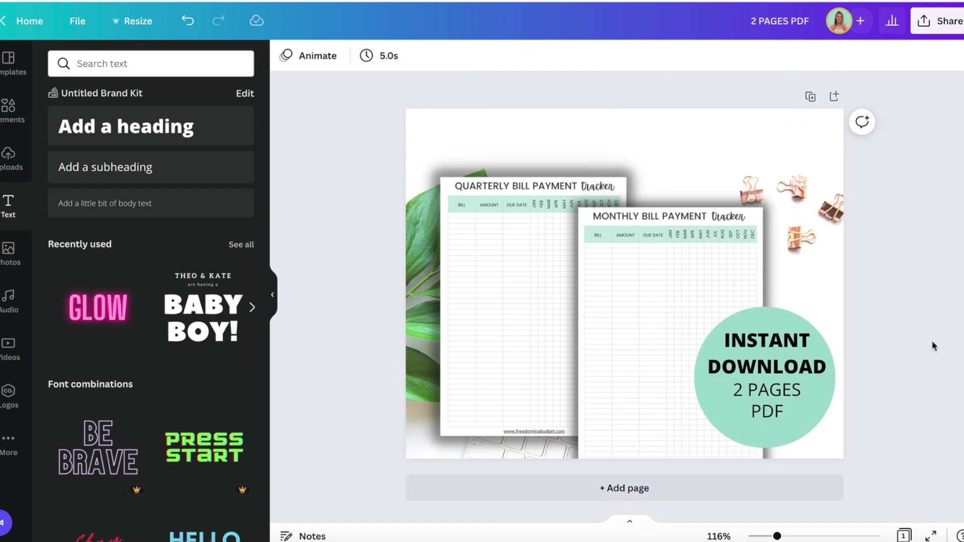
# Move both circle texts down slightly together to centre them vertically in the circle.
pyautogui.click(770, 389)
pyautogui.click(761, 372)
pyautogui.click(911, 394)
pyautogui.click(794, 321)
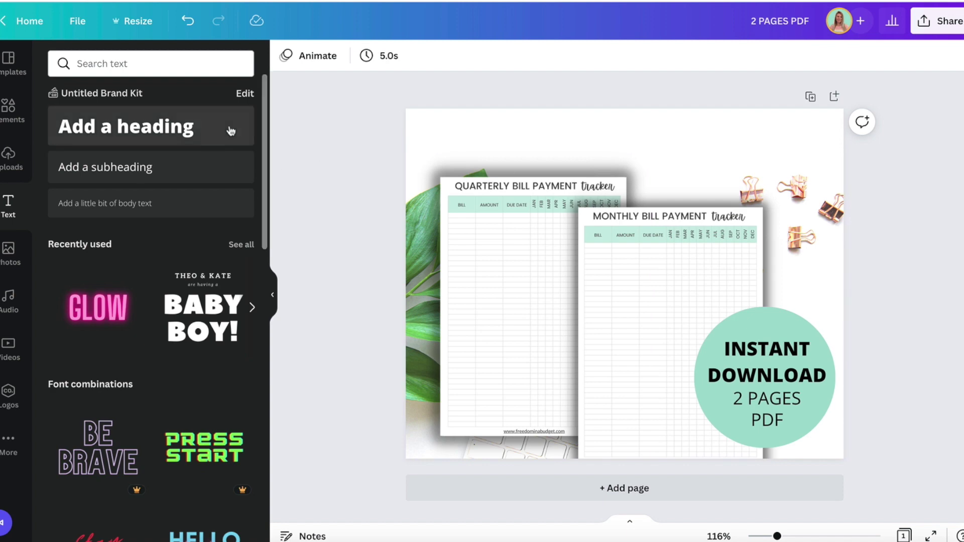
# Add a mint green square and stretch it into a shallow banner across the full width of the page's upper edge.
pyautogui.click(8, 111)
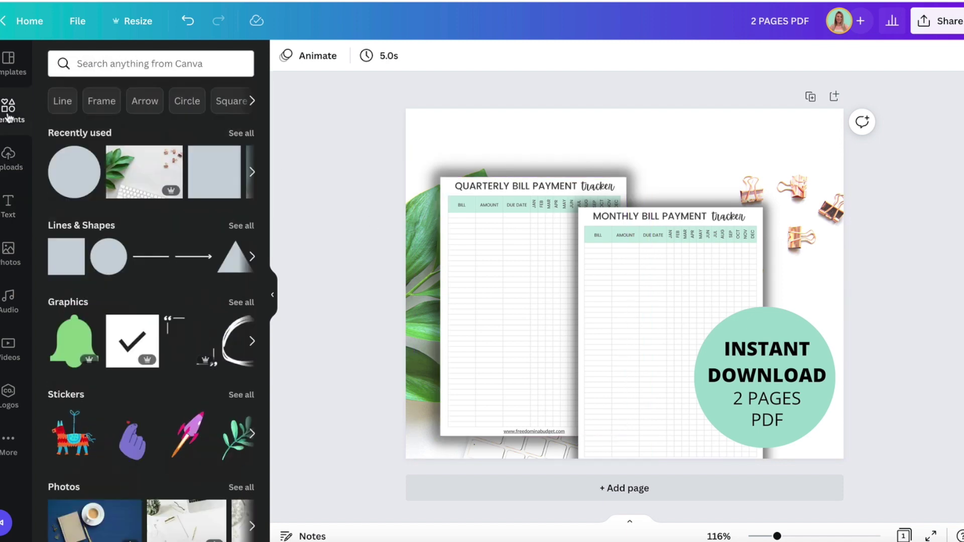
pyautogui.click(60, 271)
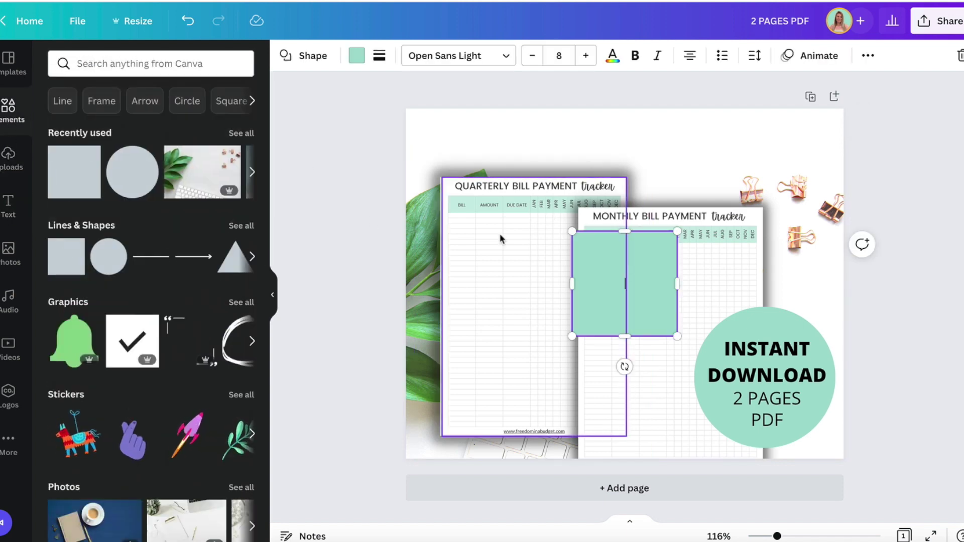
pyautogui.moveTo(639, 301); pyautogui.dragTo(868, 120)
pyautogui.click(321, 315)
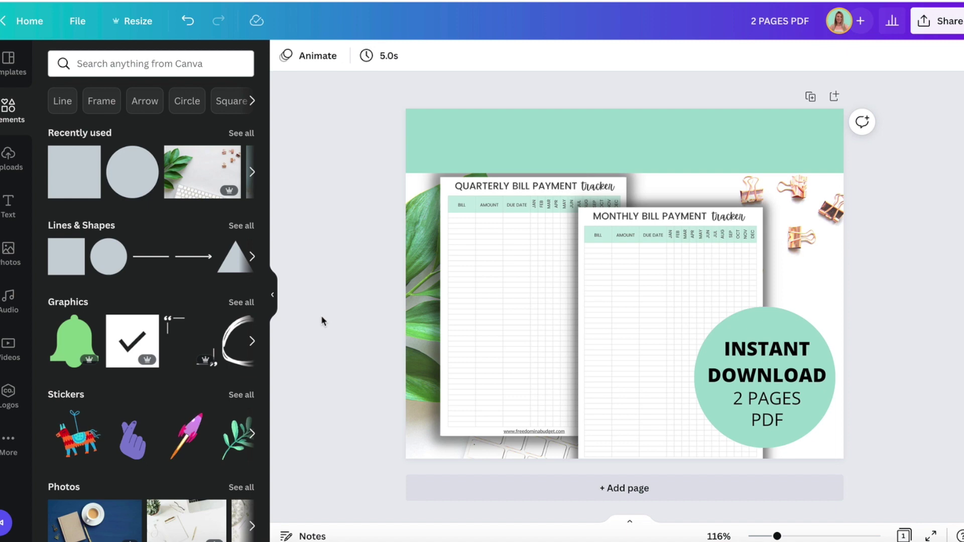
pyautogui.moveTo(608, 158); pyautogui.dragTo(609, 146)
# Add a subheading text box at the upper part of the banner and widen it to span the page.
pyautogui.press('t')
pyautogui.moveTo(636, 271); pyautogui.dragTo(503, 115)
pyautogui.moveTo(583, 127); pyautogui.dragTo(846, 135)
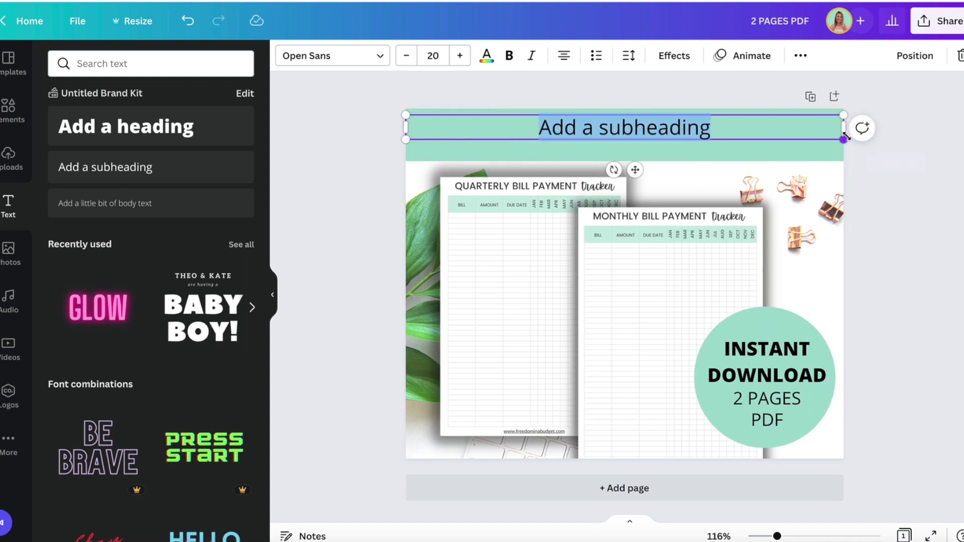
# Enter the bold banner title "BILL PAYMENT TRACKER" with the line "LETTER - PRINTABLE PDF" in regular weight beneath it.
pyautogui.write('bi')
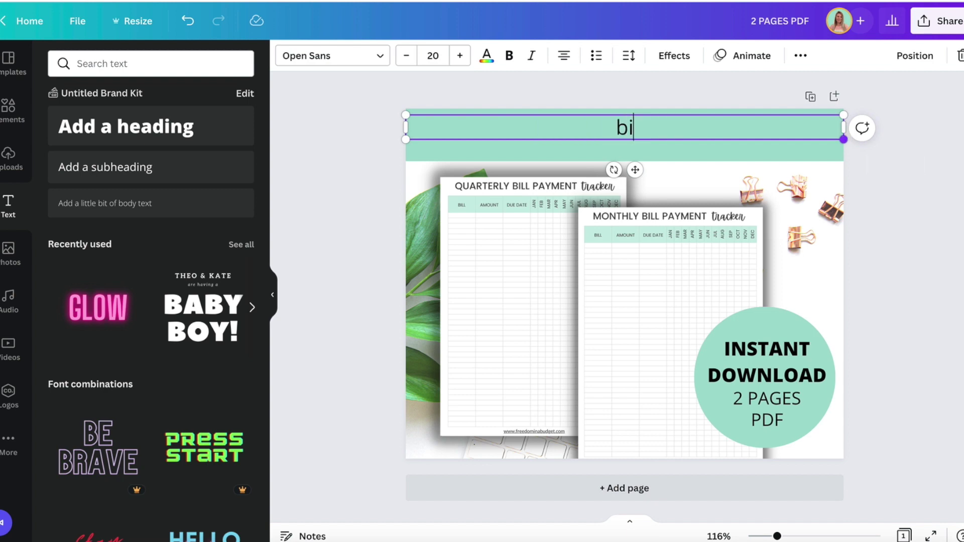
pyautogui.write('BILL PA')
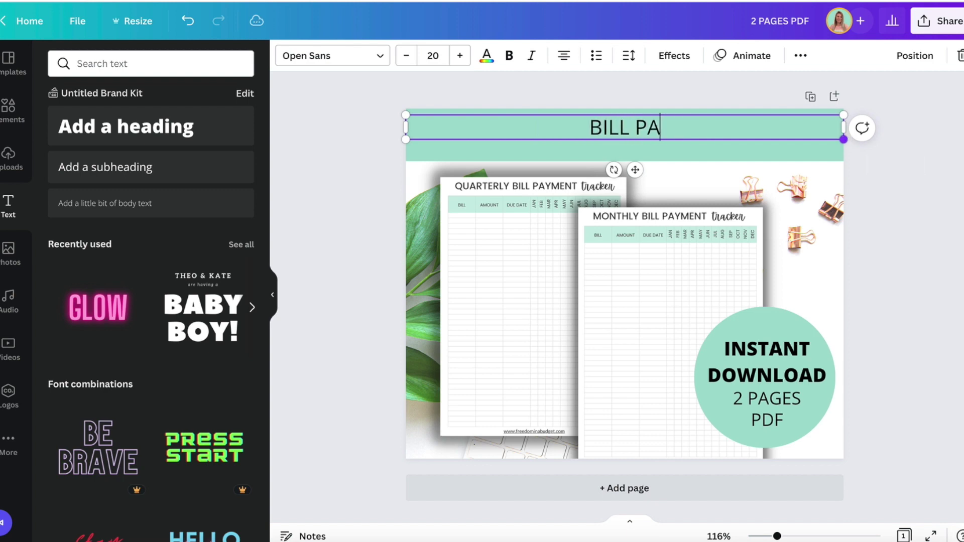
pyautogui.write('YMENET')
pyautogui.press('BackSpace')
pyautogui.press('BackSpace')
pyautogui.press('BackSpace')
pyautogui.press('BackSpace')
pyautogui.write('ENT TRA')
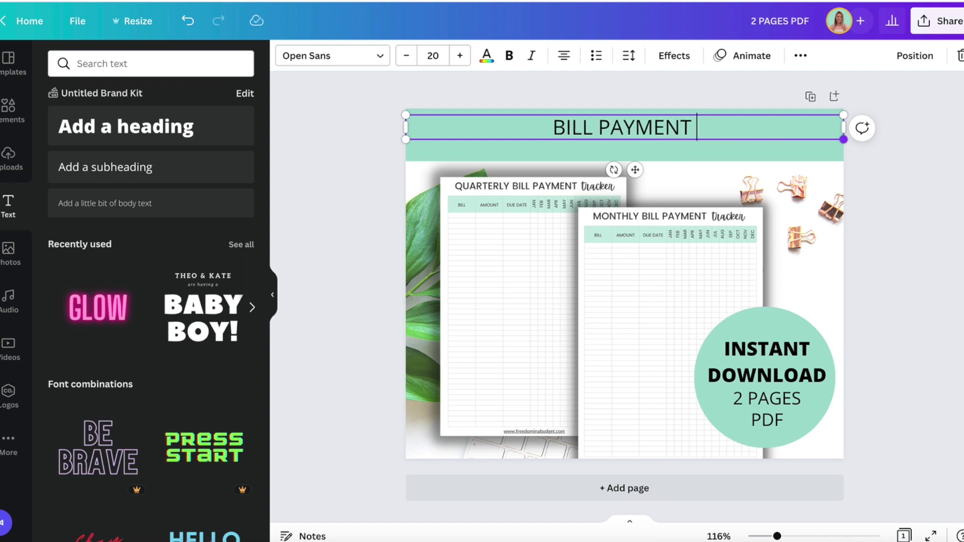
pyautogui.write('CKER')
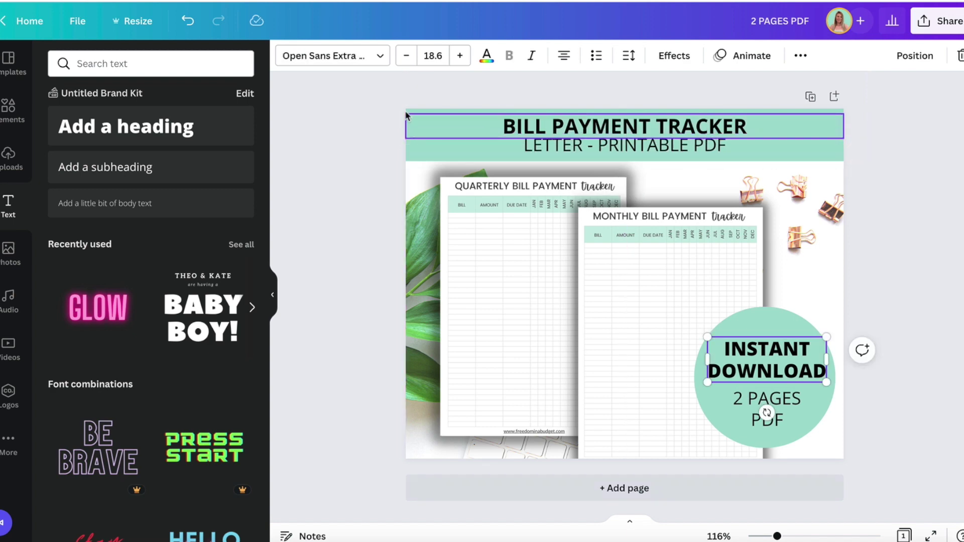
# Recolour the title banner with the coral brand colour.
pyautogui.click(405, 110)
pyautogui.click(415, 107)
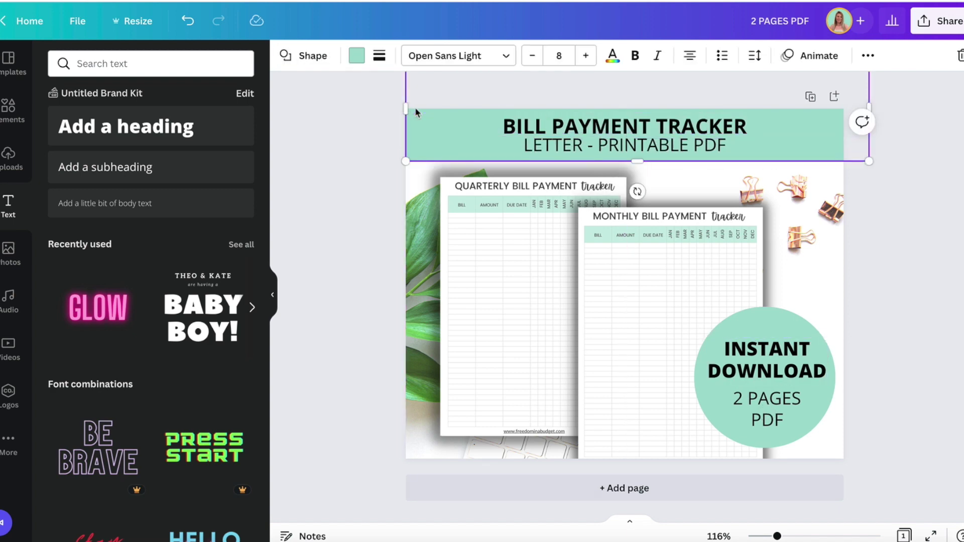
pyautogui.click(365, 59)
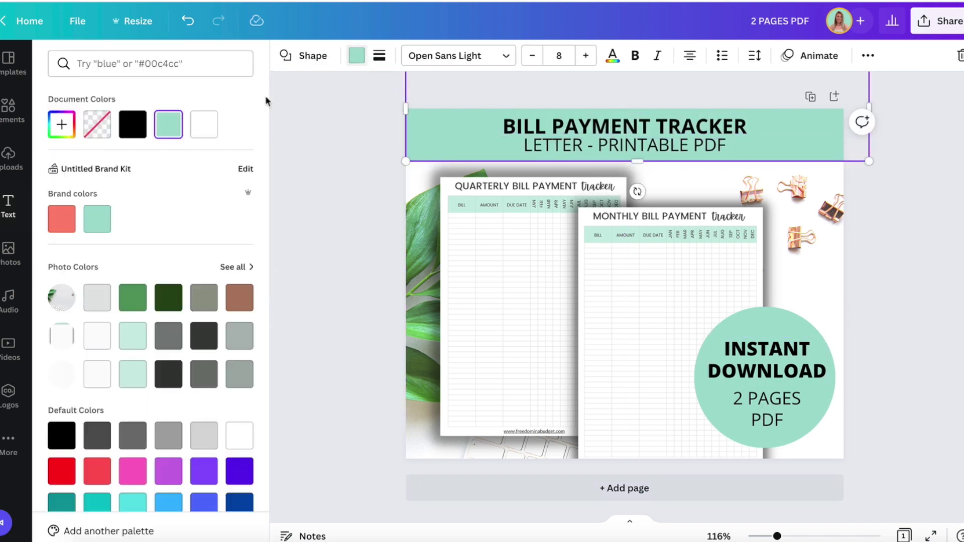
pyautogui.click(58, 227)
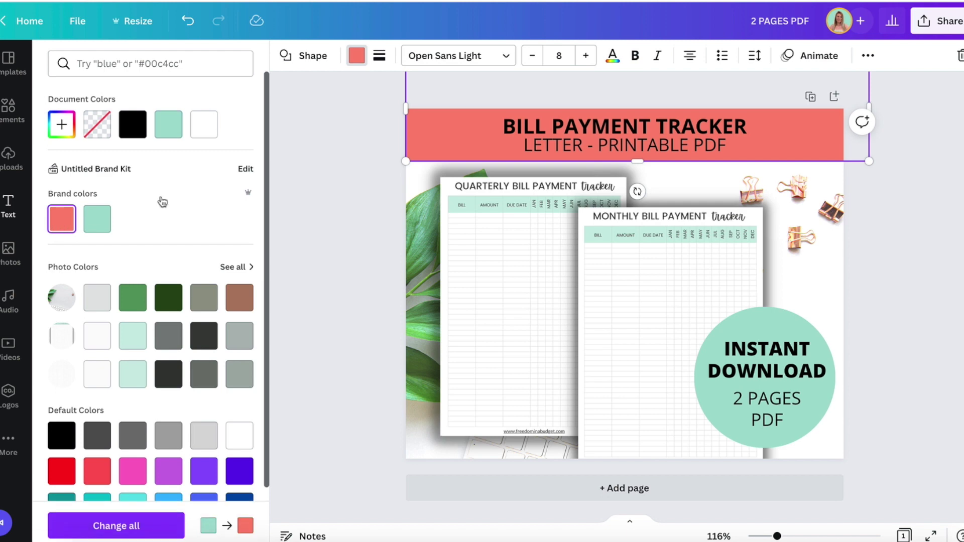
pyautogui.click(303, 186)
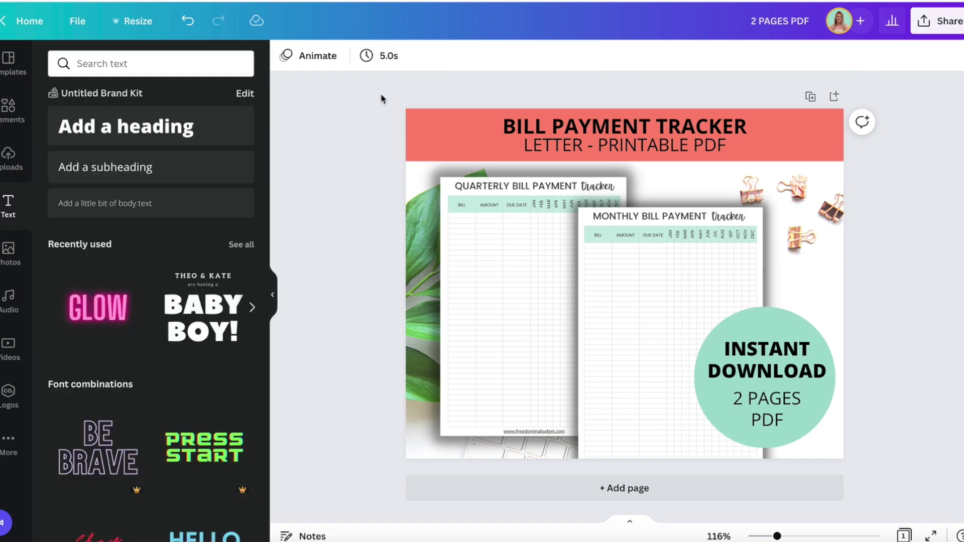
# Return the title banner to the mint green brand colour.
pyautogui.click(411, 115)
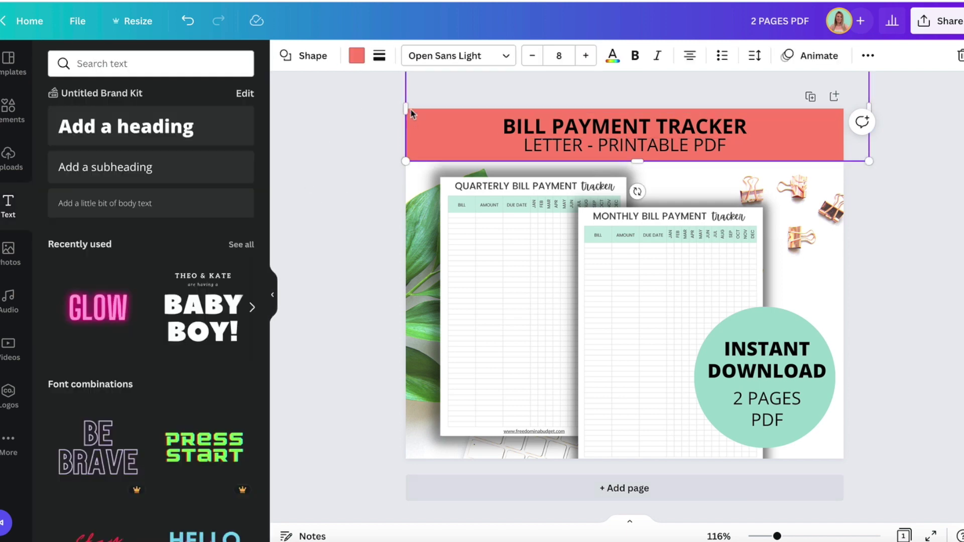
pyautogui.click(357, 56)
pyautogui.click(97, 219)
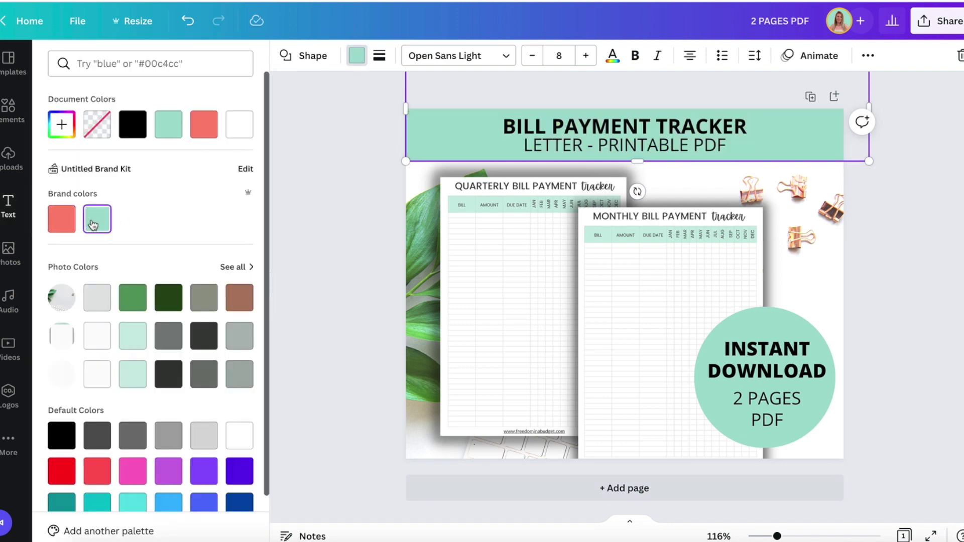
pyautogui.click(302, 315)
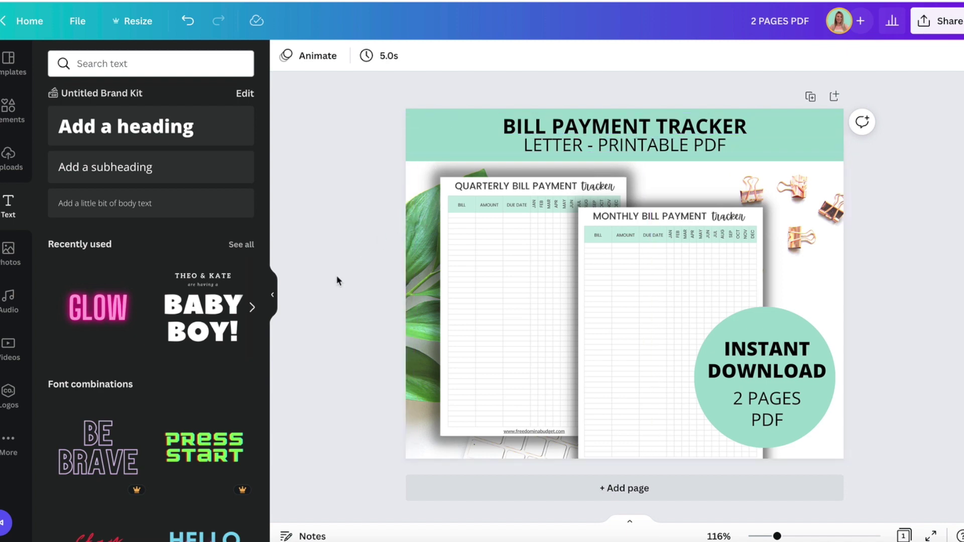
# Replace the plant and paper-clip background with a desk flatlay photo showing a black keyboard, notebook and glasses.
pyautogui.click(822, 203)
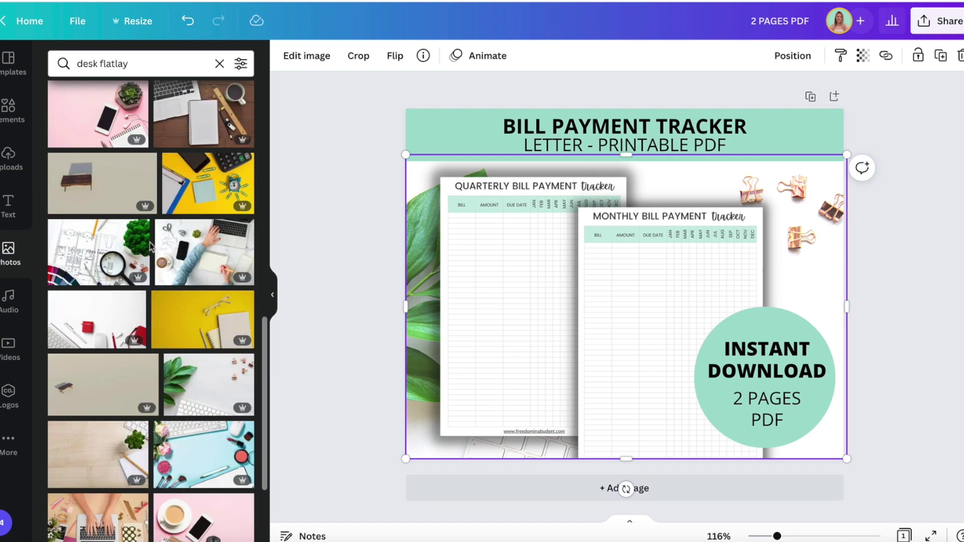
pyautogui.scroll(-2, 152, 246)
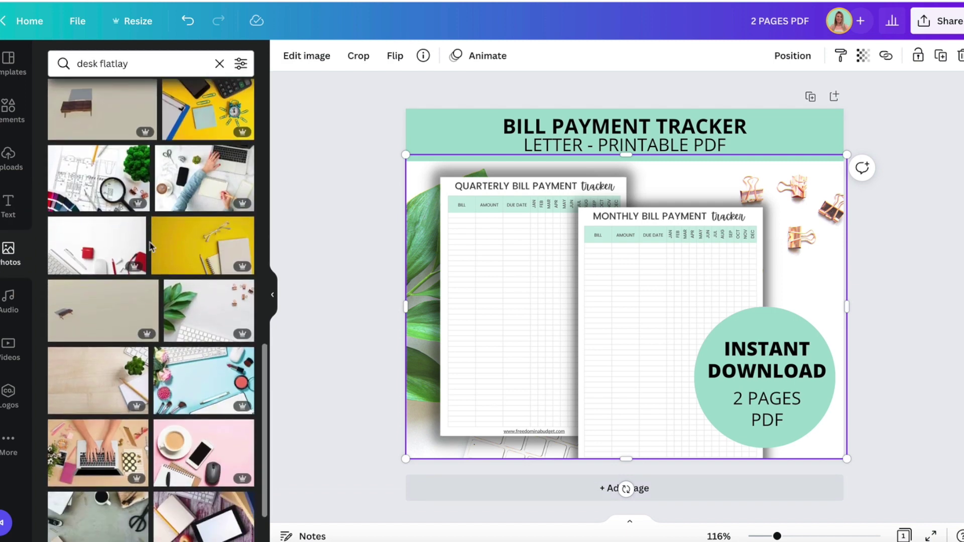
pyautogui.scroll(-3, 170, 355)
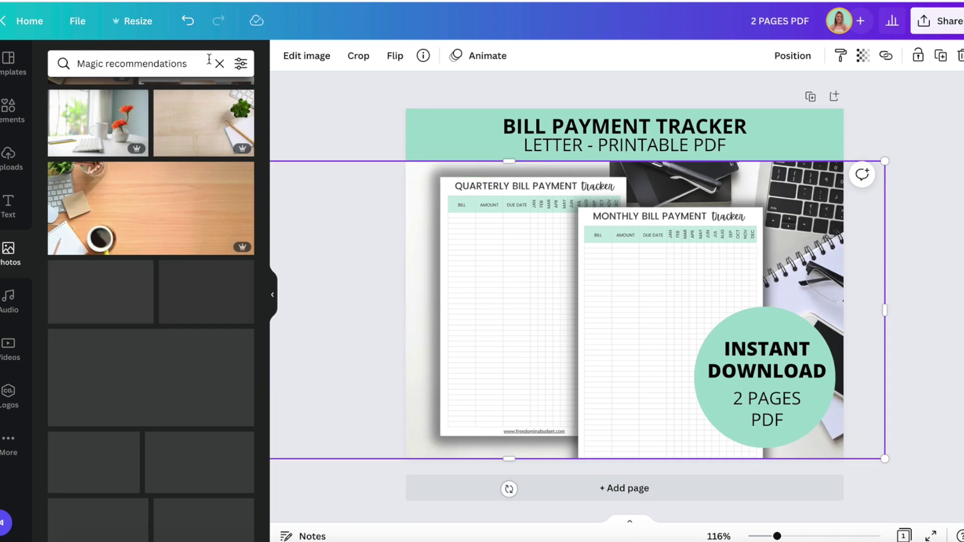
# Search the photos for "MARBLE" and delete the desk flatlay background behind the trackers.
pyautogui.write('MARBLE')
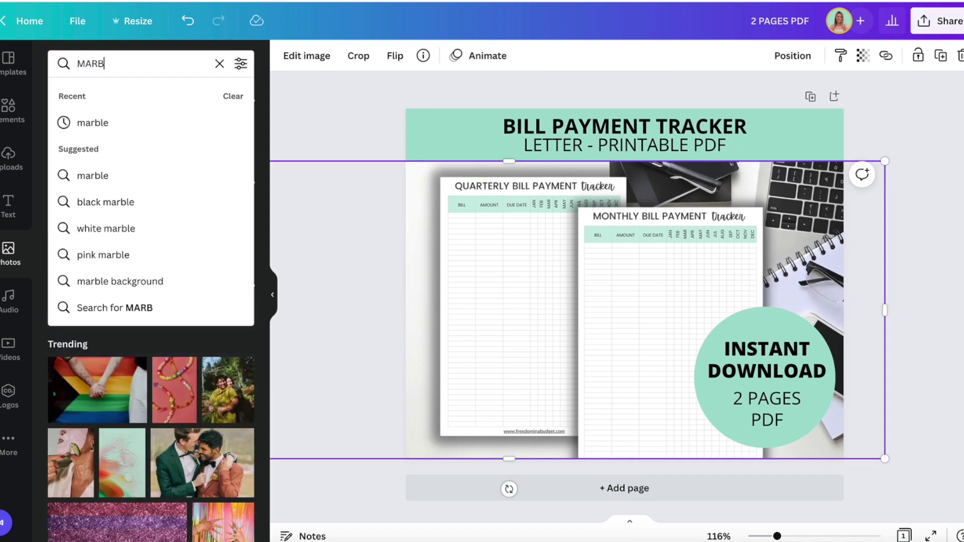
pyautogui.press('Return')
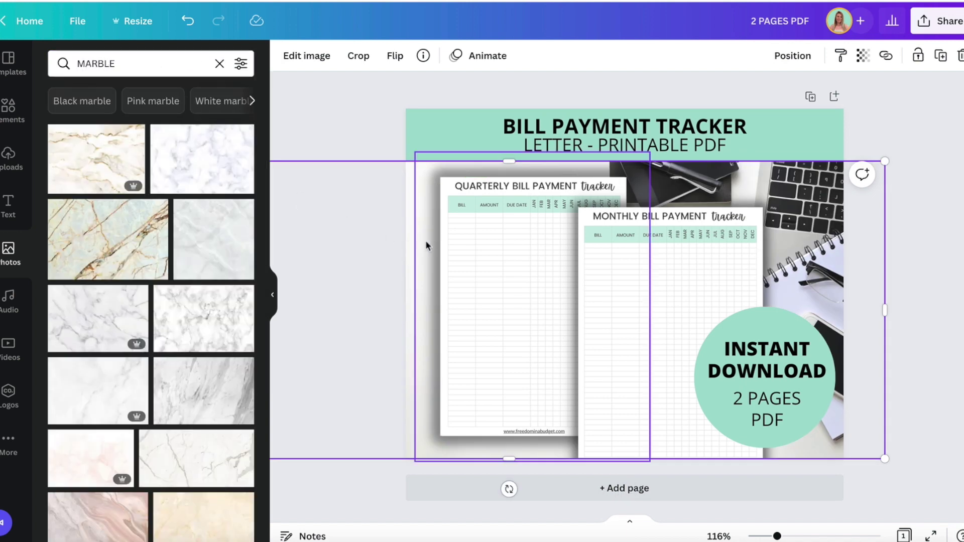
pyautogui.press('Delete')
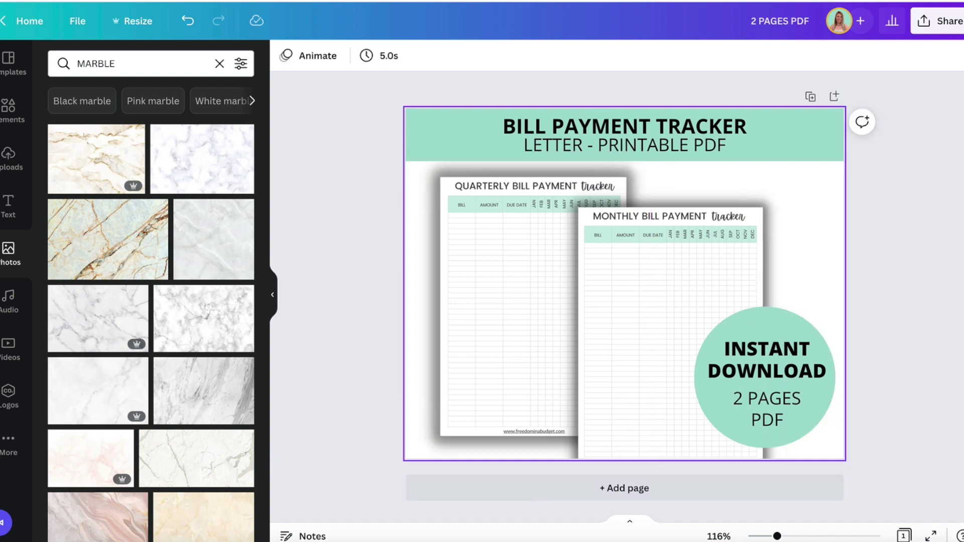
# Add the pale pink marble photo, enlarge it to cover the whole page and send it to the back behind the trackers.
pyautogui.click(71, 459)
pyautogui.moveTo(650, 350); pyautogui.dragTo(601, 347)
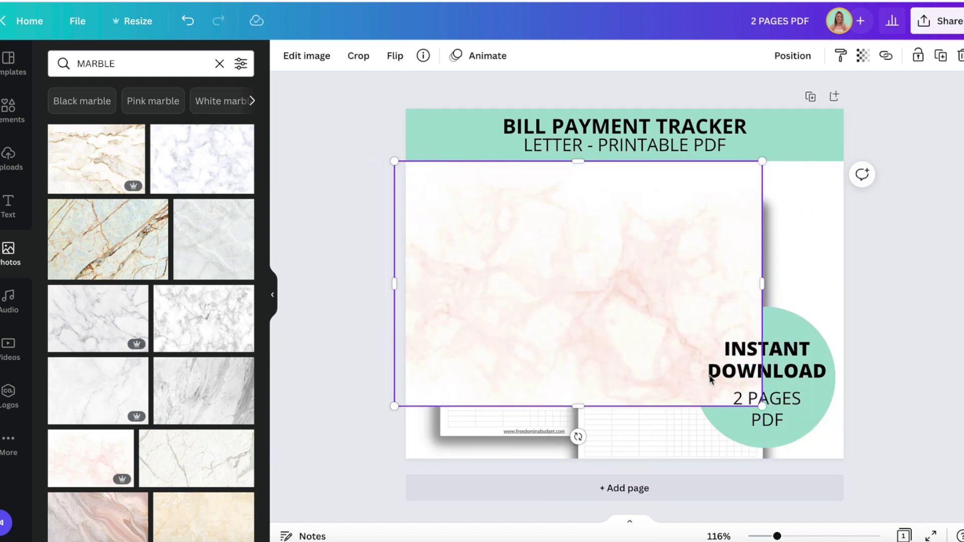
pyautogui.moveTo(763, 405); pyautogui.dragTo(927, 458)
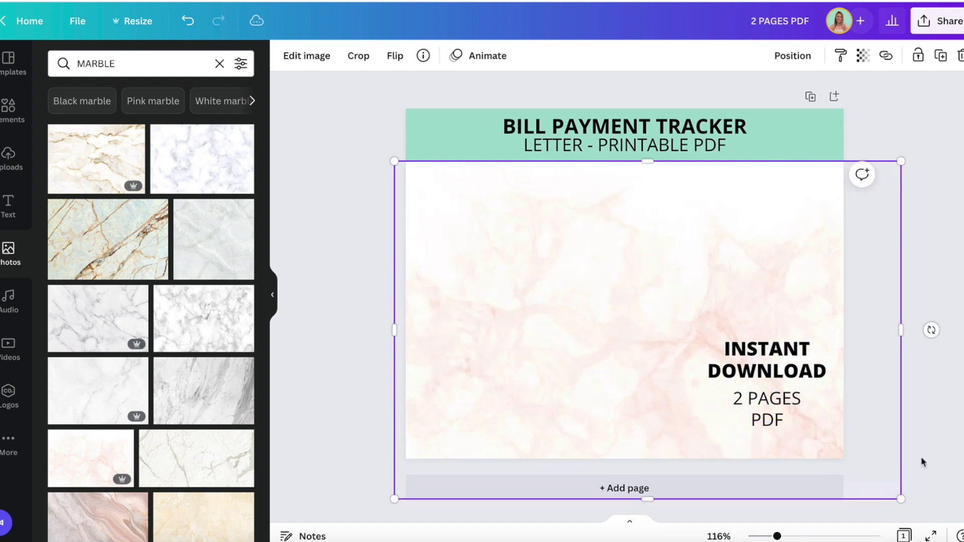
pyautogui.moveTo(626, 271); pyautogui.dragTo(603, 228)
pyautogui.click(787, 56)
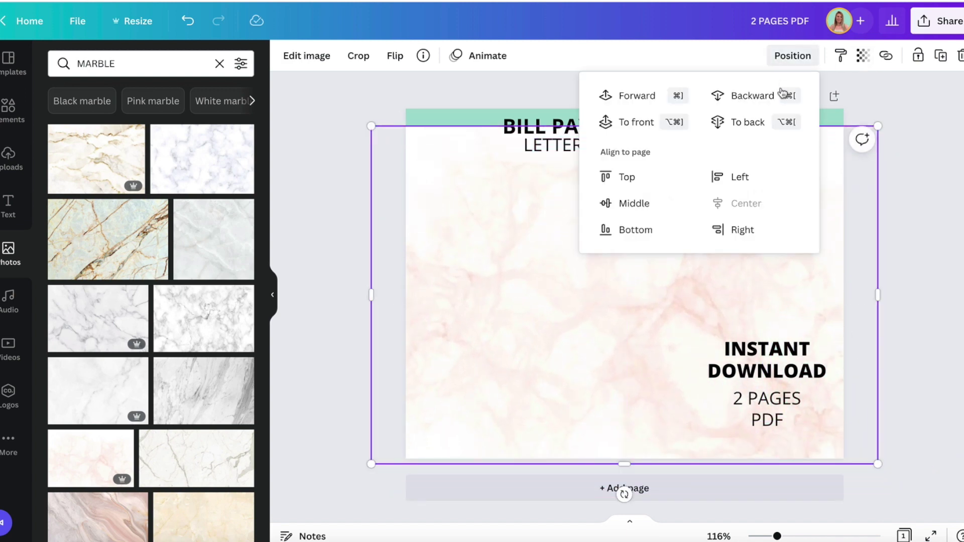
pyautogui.click(770, 123)
pyautogui.click(928, 129)
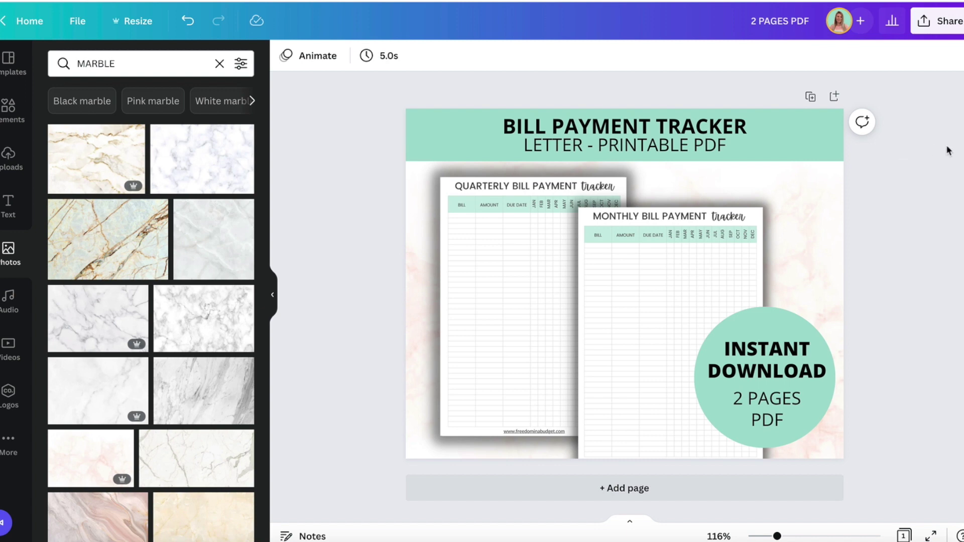
# Duplicate the marble mockup page and delete all elements, including the title text, from the copy.
pyautogui.click(811, 96)
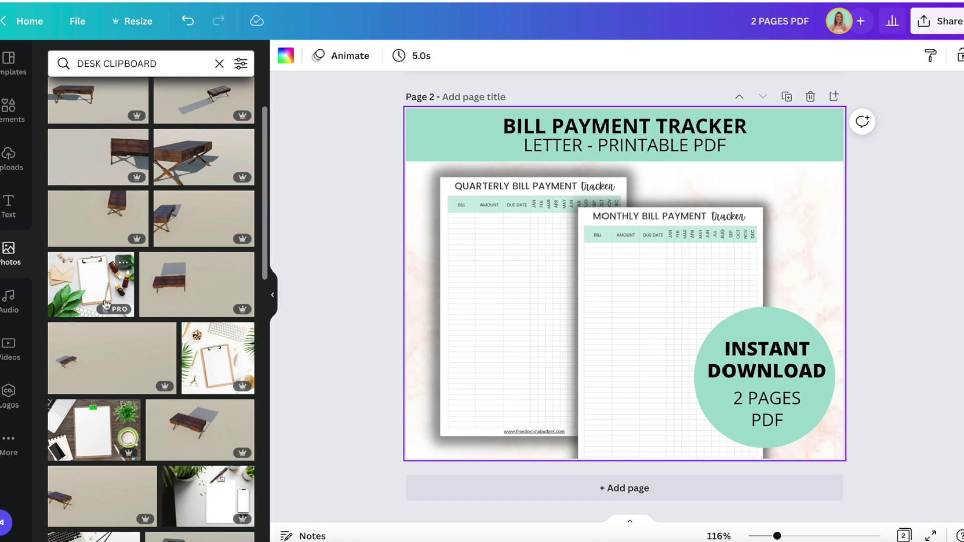
pyautogui.moveTo(355, 149); pyautogui.dragTo(922, 432)
pyautogui.press('Delete')
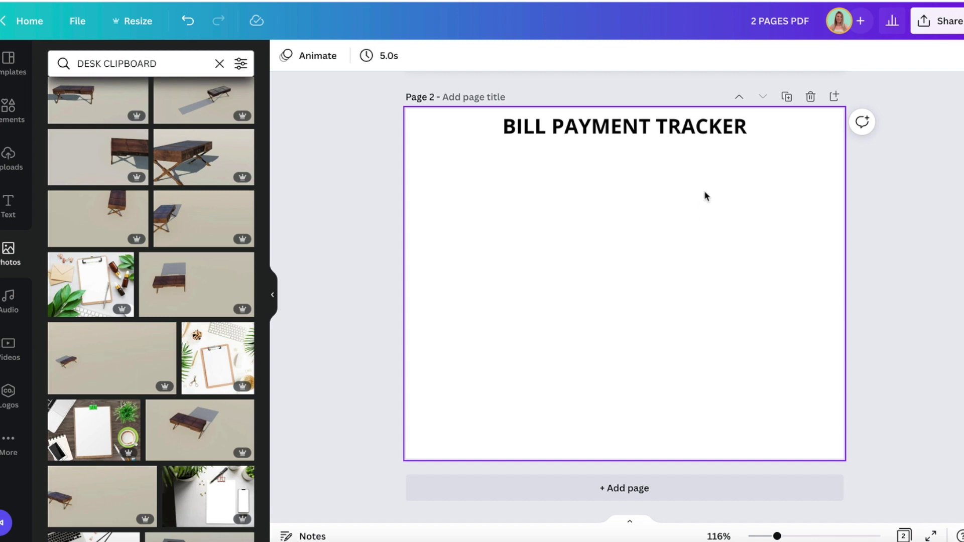
pyautogui.click(691, 136)
pyautogui.press('Delete')
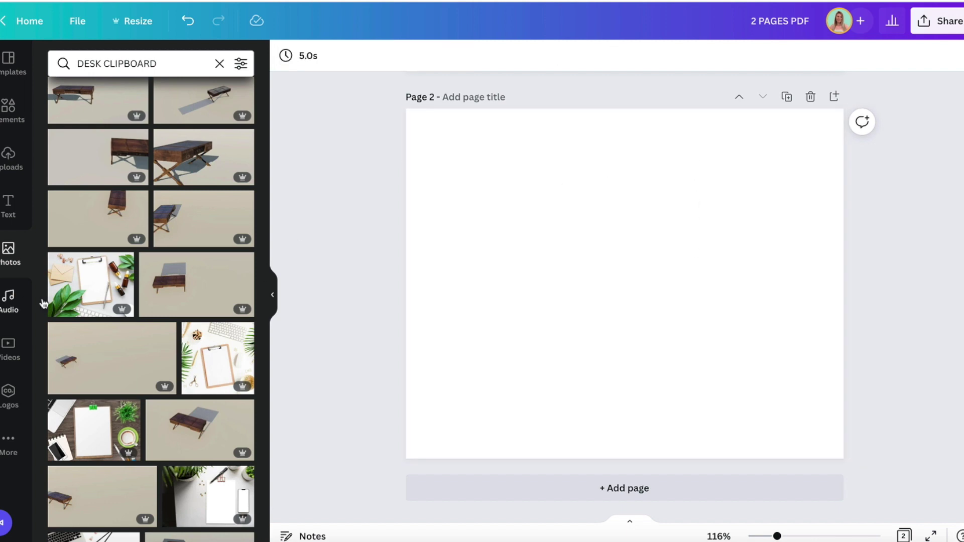
pyautogui.click(80, 300)
pyautogui.scroll(-1, 87, 262)
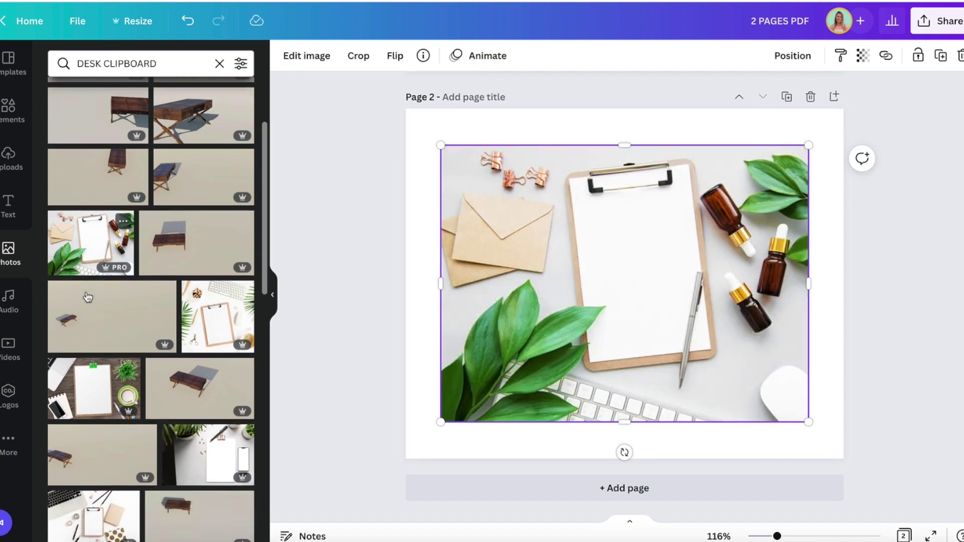
pyautogui.press('Delete')
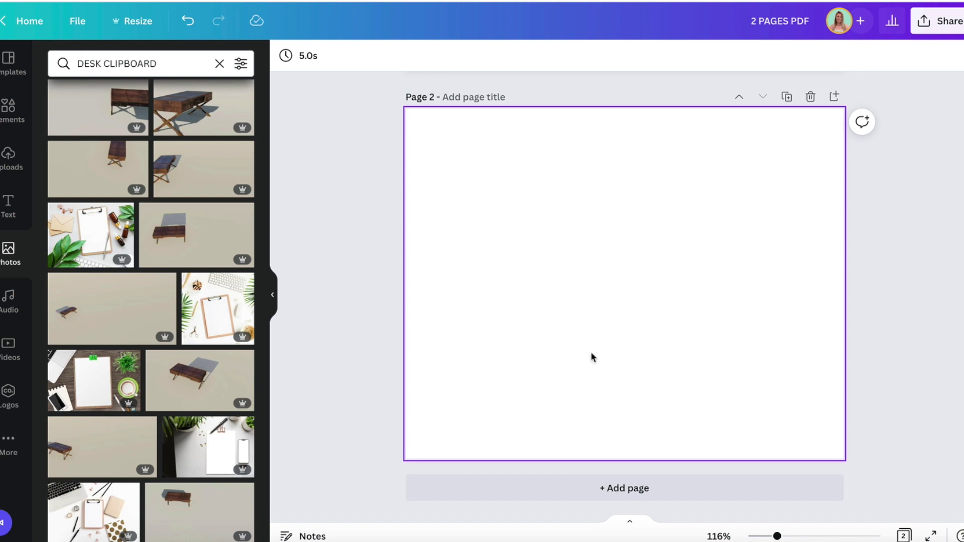
# Add the clipboard photo with palm leaves and white keyboard, enlarge it to fill page 2 and shift it up to show the full clipboard.
pyautogui.click(217, 309)
pyautogui.moveTo(618, 327); pyautogui.dragTo(540, 293)
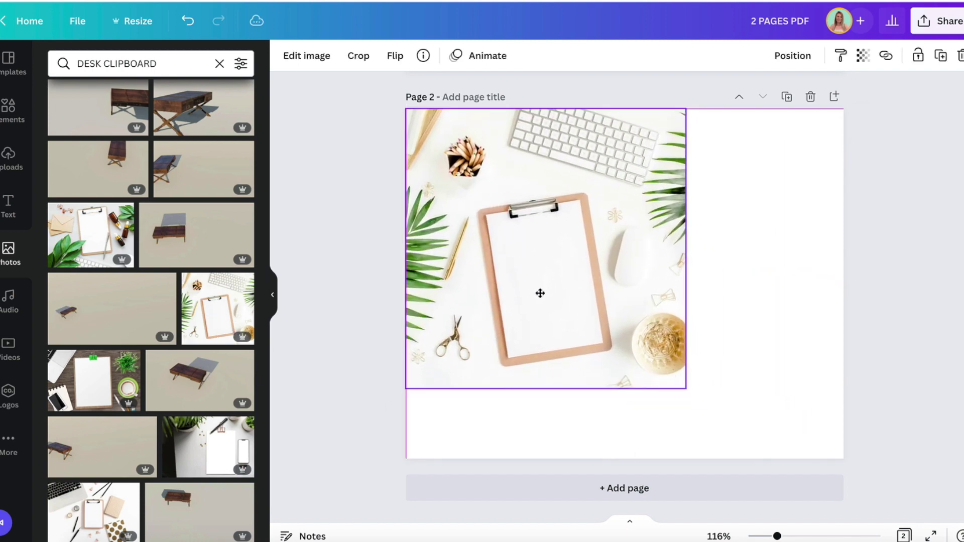
pyautogui.moveTo(684, 386); pyautogui.dragTo(919, 452)
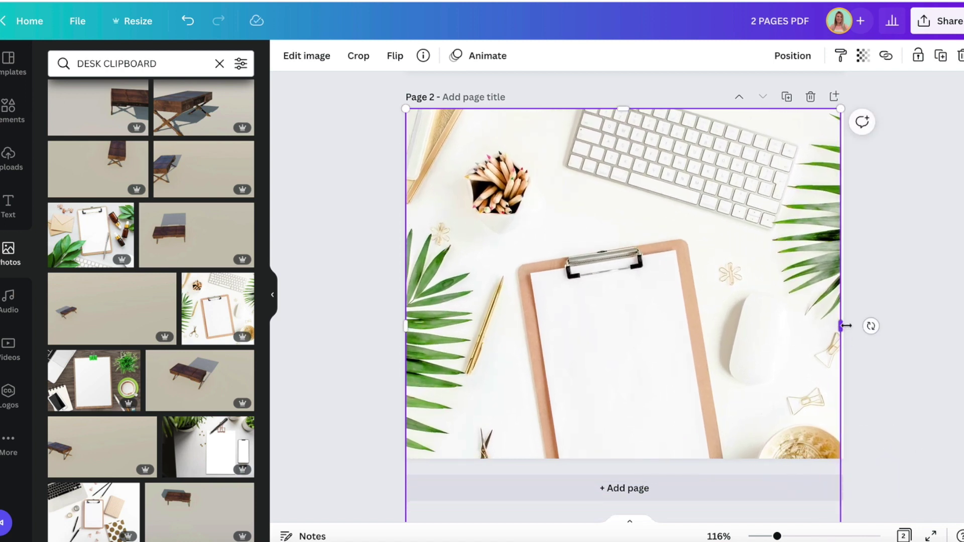
pyautogui.moveTo(845, 326); pyautogui.dragTo(874, 327)
pyautogui.moveTo(745, 318); pyautogui.dragTo(748, 245)
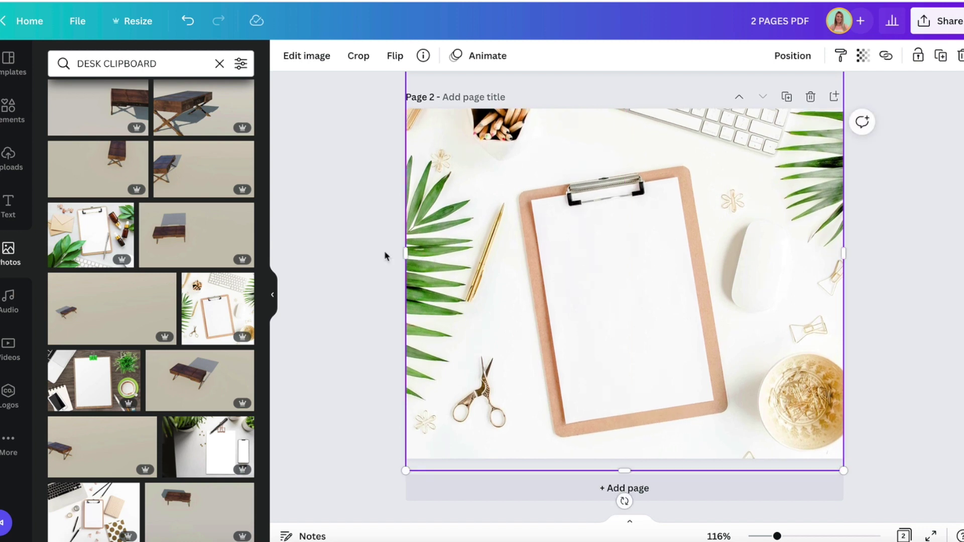
pyautogui.click(348, 257)
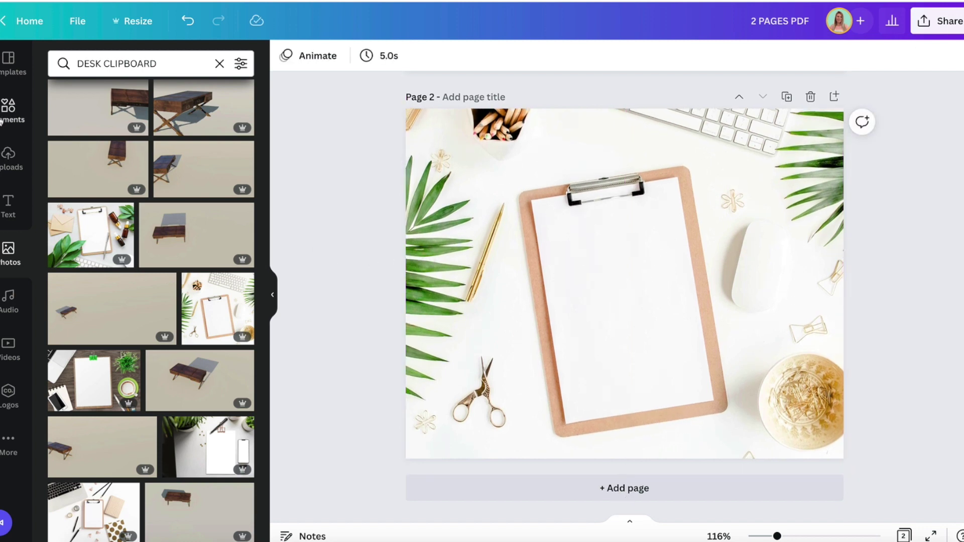
# Place the uploaded quarterly bill payment tracker on page 2, shrink it and rotate it to lie on the clipboard's paper.
pyautogui.click(8, 157)
pyautogui.click(80, 231)
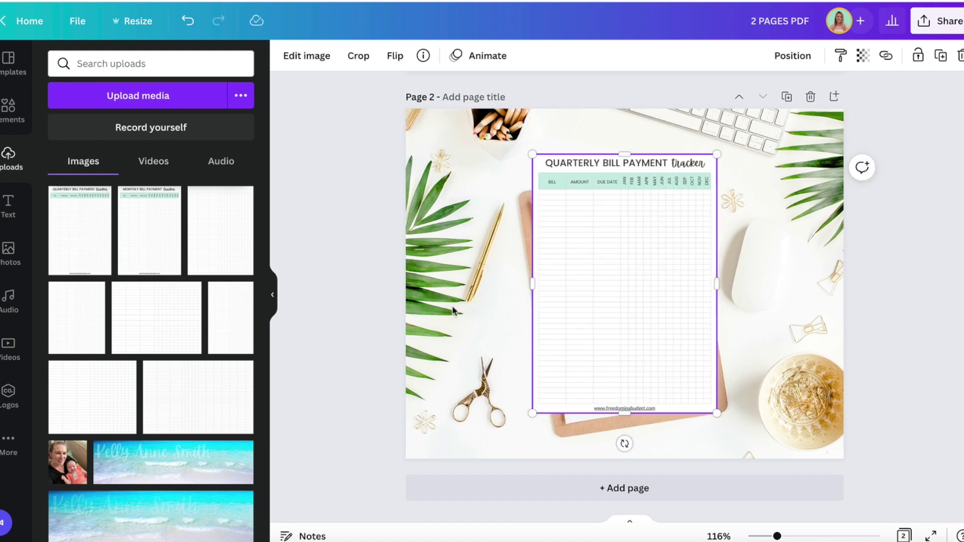
pyautogui.moveTo(533, 154); pyautogui.dragTo(562, 196)
pyautogui.moveTo(639, 444); pyautogui.dragTo(661, 442)
pyautogui.moveTo(626, 324); pyautogui.dragTo(622, 322)
pyautogui.moveTo(684, 184); pyautogui.dragTo(678, 195)
pyautogui.moveTo(630, 263); pyautogui.dragTo(629, 255)
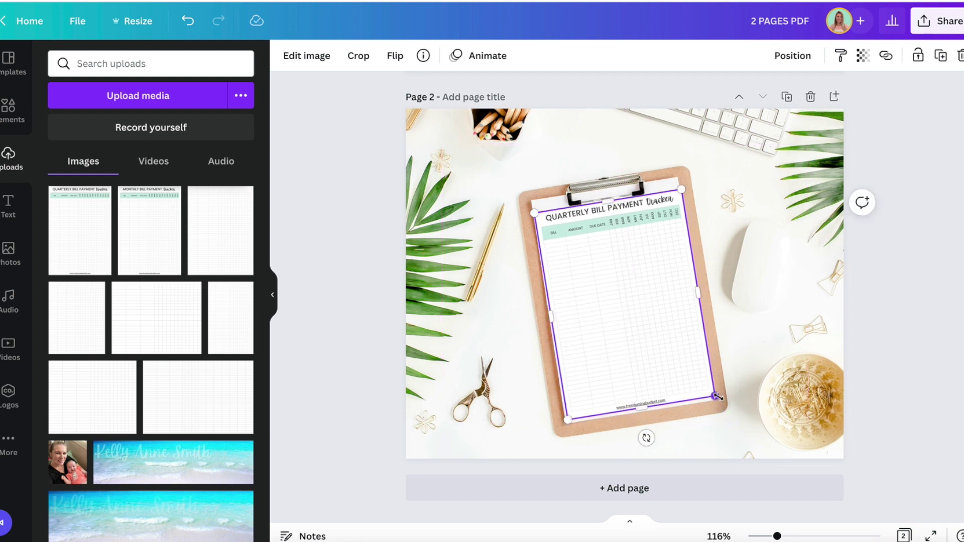
# Fine-tune the quarterly tracker's size, angle and position so it fits neatly inside the clipboard's paper.
pyautogui.moveTo(715, 396); pyautogui.dragTo(712, 393)
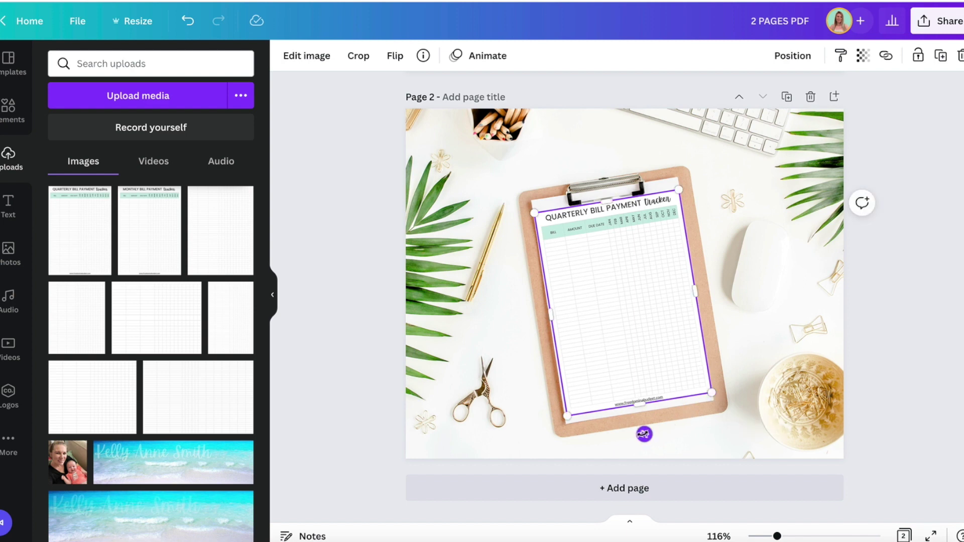
pyautogui.moveTo(645, 434); pyautogui.dragTo(643, 434)
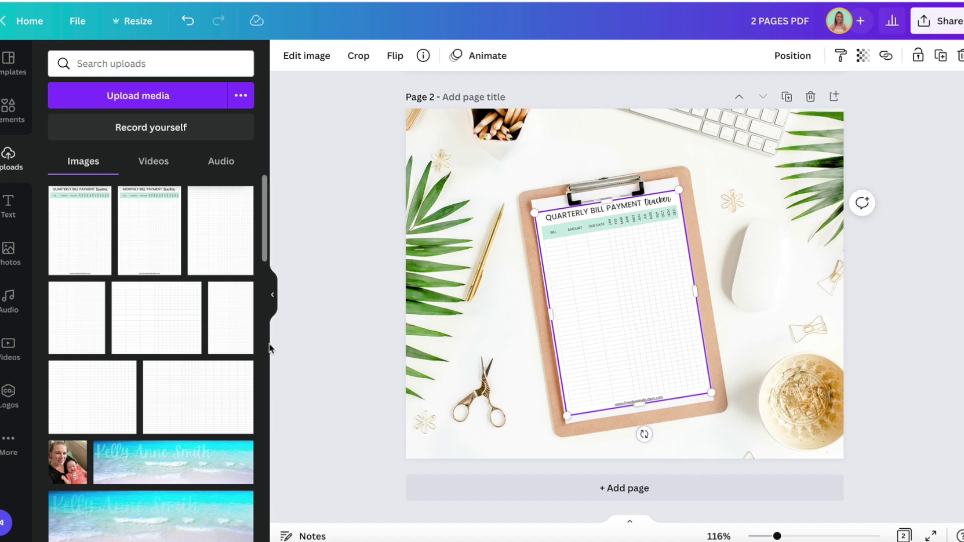
pyautogui.click(314, 347)
pyautogui.click(630, 300)
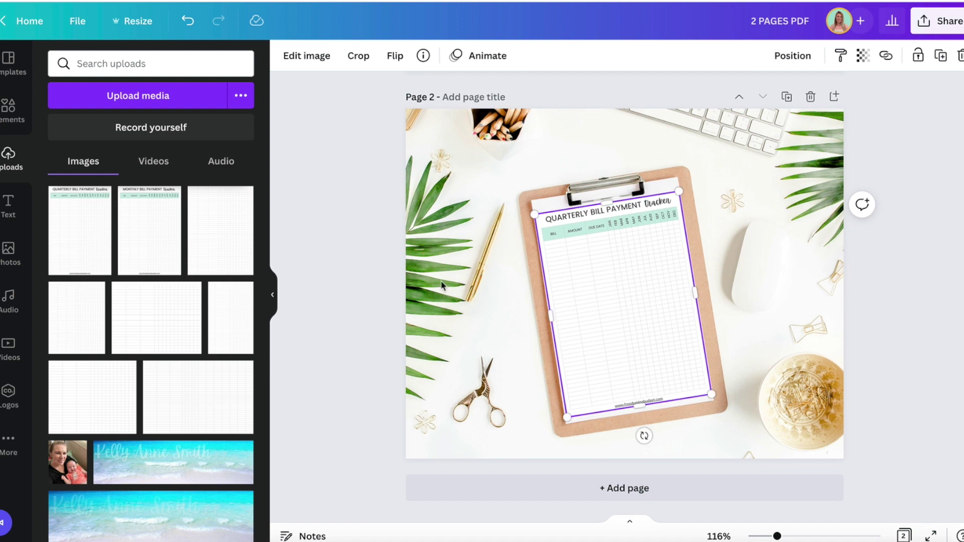
pyautogui.click(331, 276)
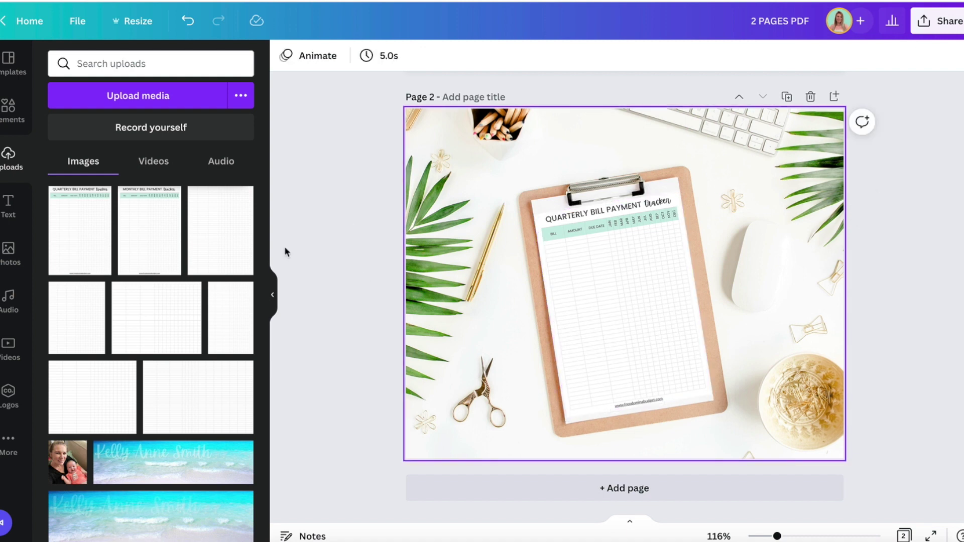
pyautogui.moveTo(777, 537); pyautogui.dragTo(769, 537)
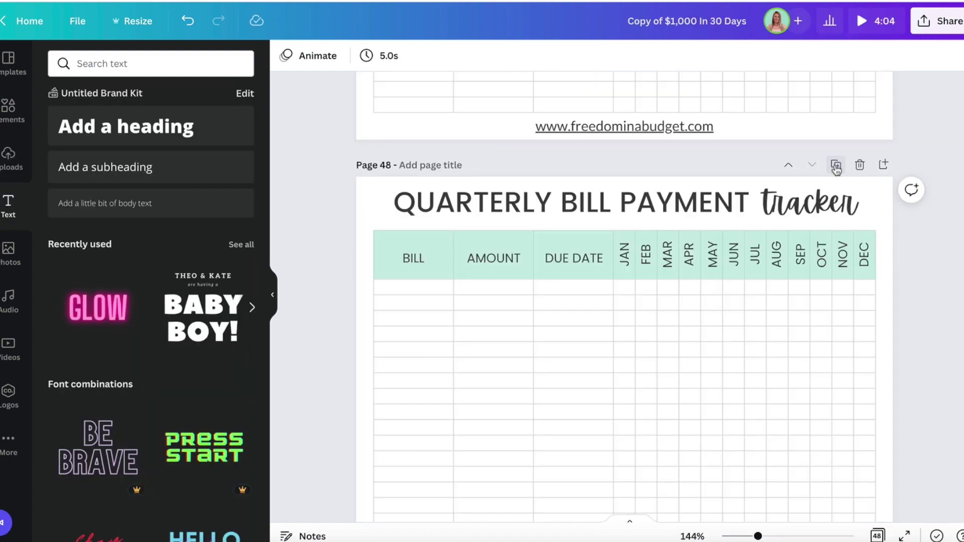
# In the tracker design, duplicate page 48 and add small body text "TAXES" in the first BILL cell of the copy.
pyautogui.click(836, 165)
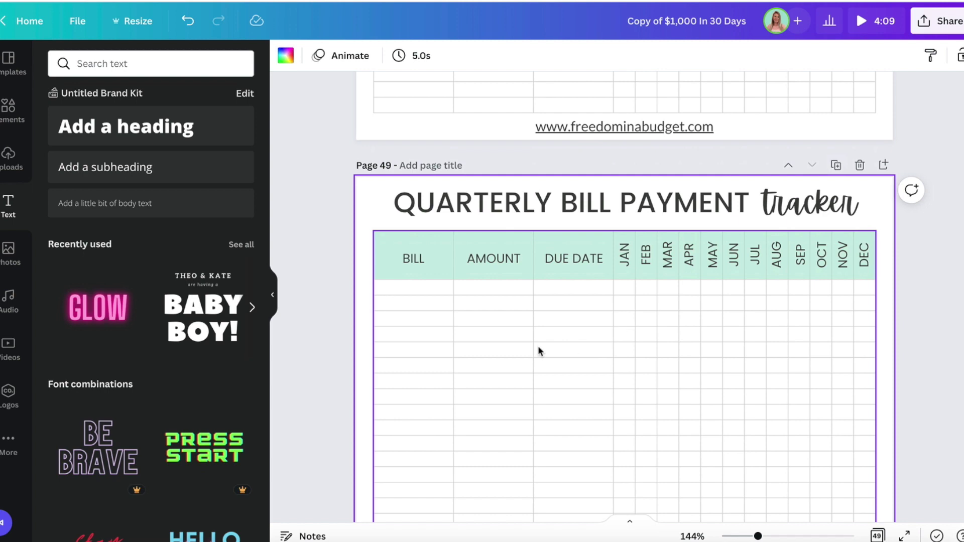
pyautogui.click(154, 201)
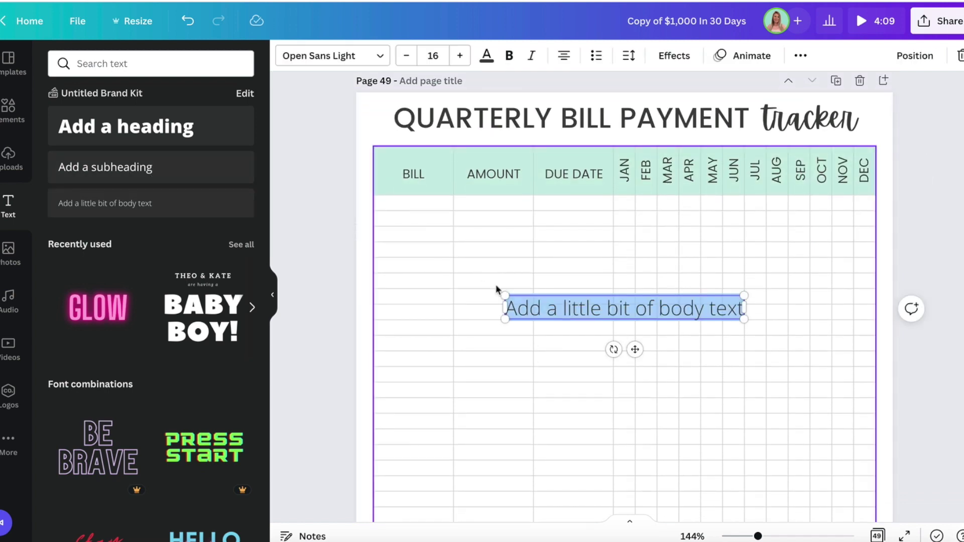
pyautogui.moveTo(745, 298); pyautogui.dragTo(454, 208)
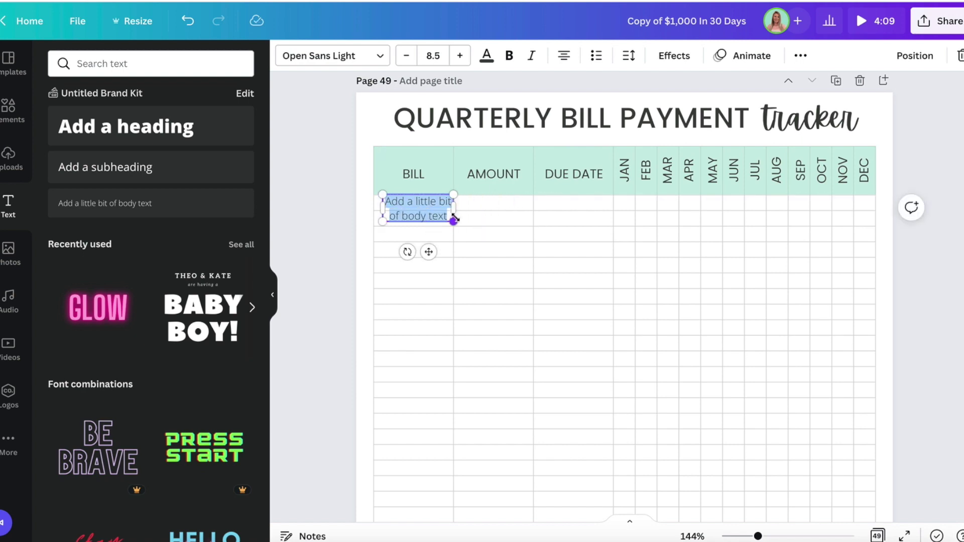
pyautogui.write('t')
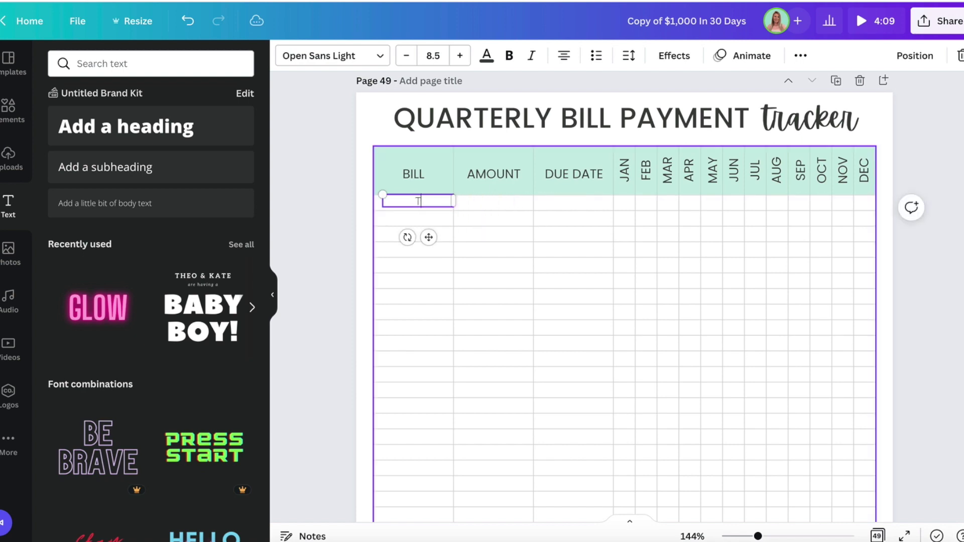
pyautogui.moveTo(383, 201); pyautogui.dragTo(373, 201)
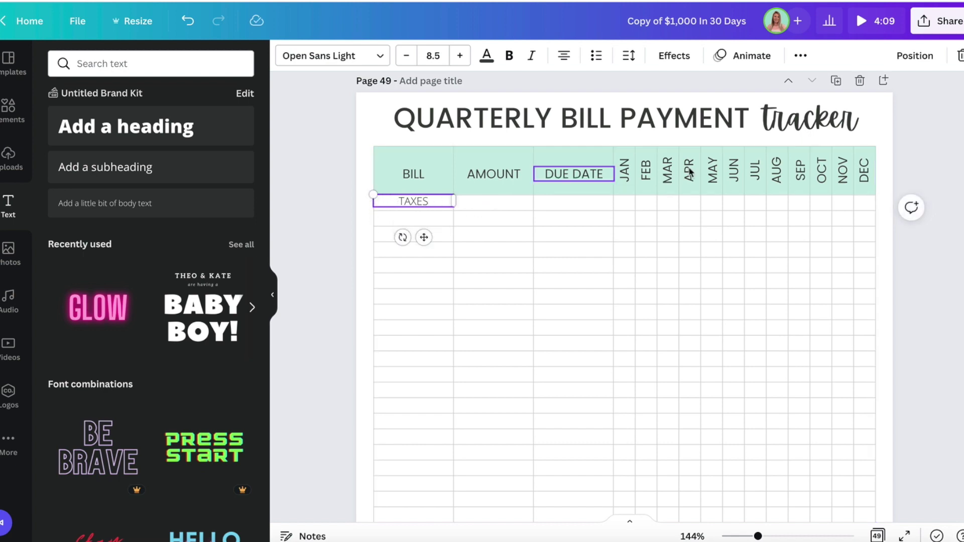
pyautogui.click(836, 80)
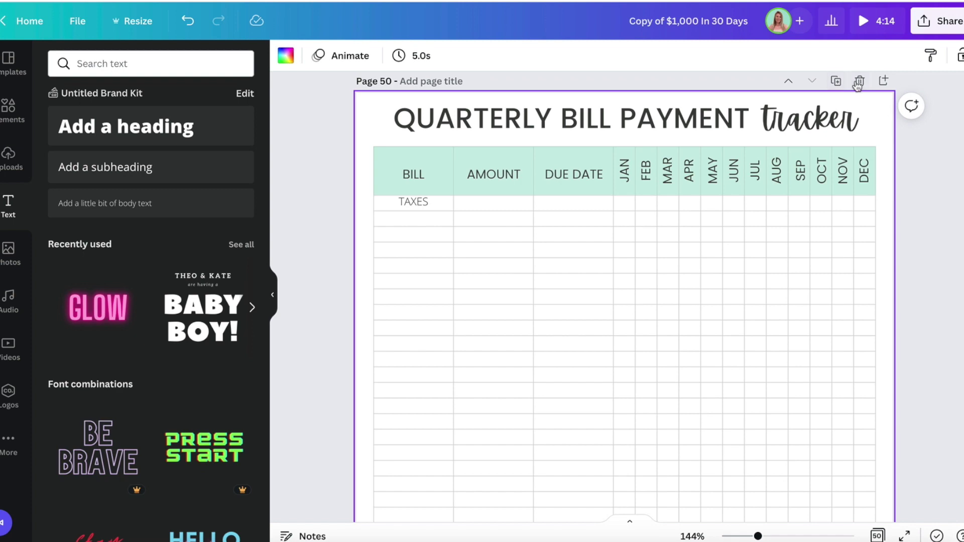
pyautogui.click(859, 81)
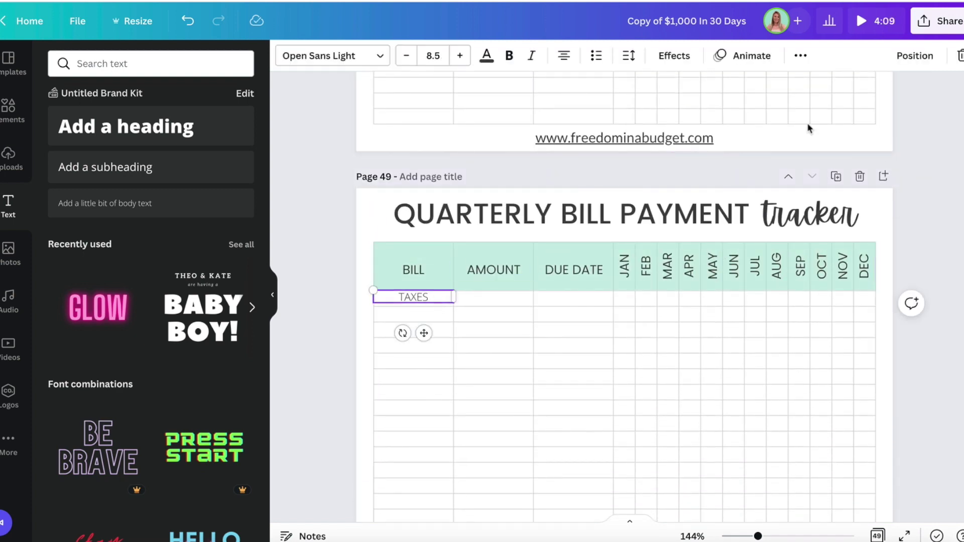
# Duplicate the "TAXES" text into the first AMOUNT cell and change it to "$467".
pyautogui.click(800, 56)
pyautogui.click(797, 87)
pyautogui.moveTo(437, 316); pyautogui.dragTo(500, 300)
pyautogui.doubleClick(497, 297)
pyautogui.write('$467')
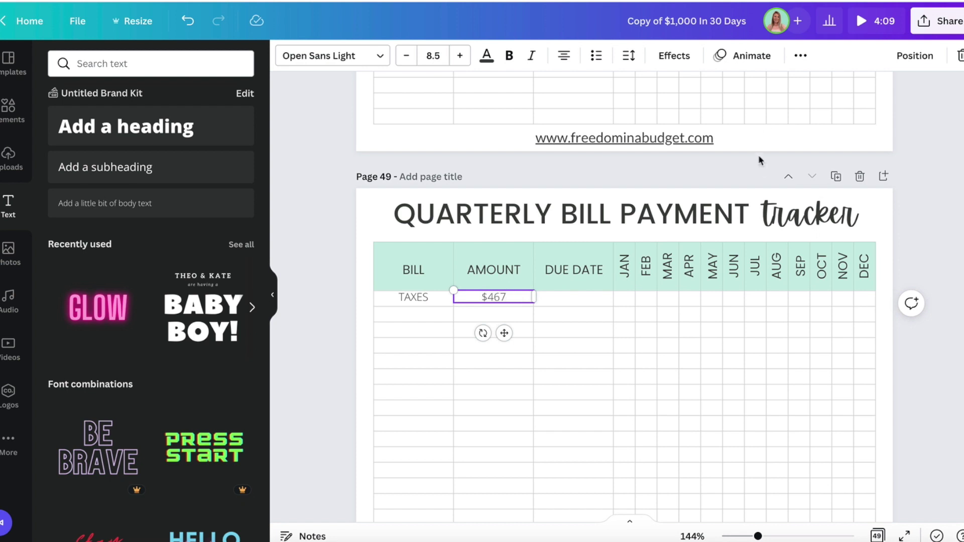
# Duplicate the "$467" text into the first DUE DATE cell and change it to "15TH".
pyautogui.click(800, 56)
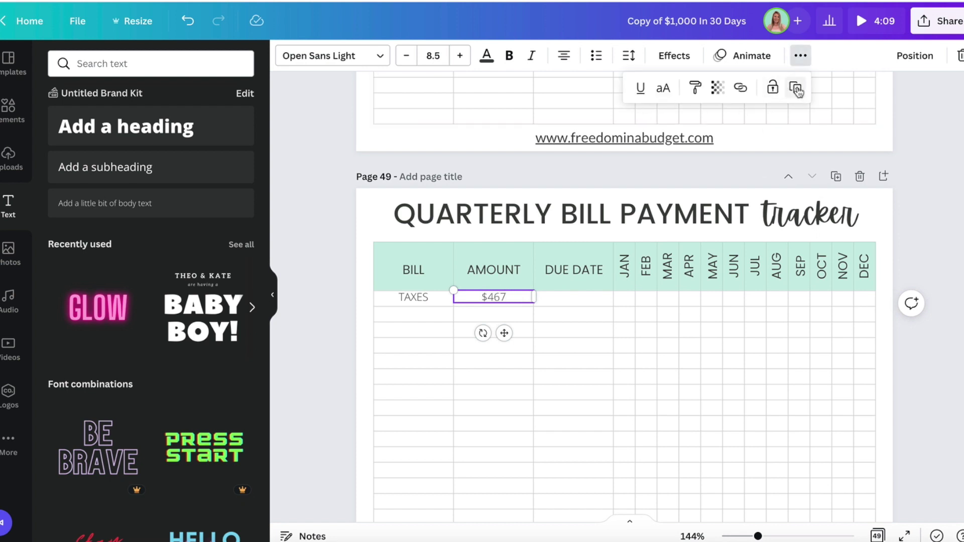
pyautogui.click(797, 90)
pyautogui.press('Return')
pyautogui.press('BackSpace')
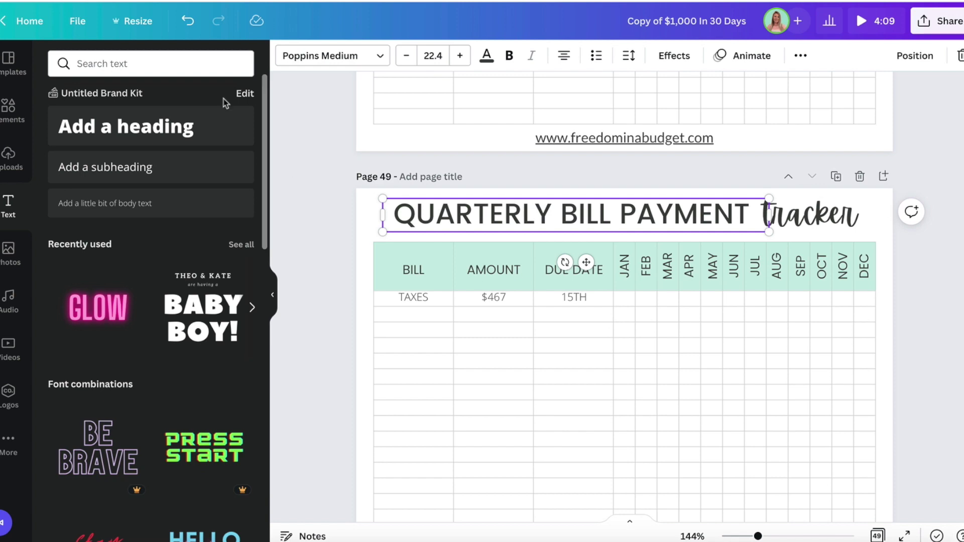
# Search the graphic elements for "CHECKBOX" and browse the results for a check mark.
pyautogui.click(191, 69)
pyautogui.click(8, 111)
pyautogui.click(153, 65)
pyautogui.write('CHECKBOX')
pyautogui.press('Return')
pyautogui.scroll(-15, 111, 365)
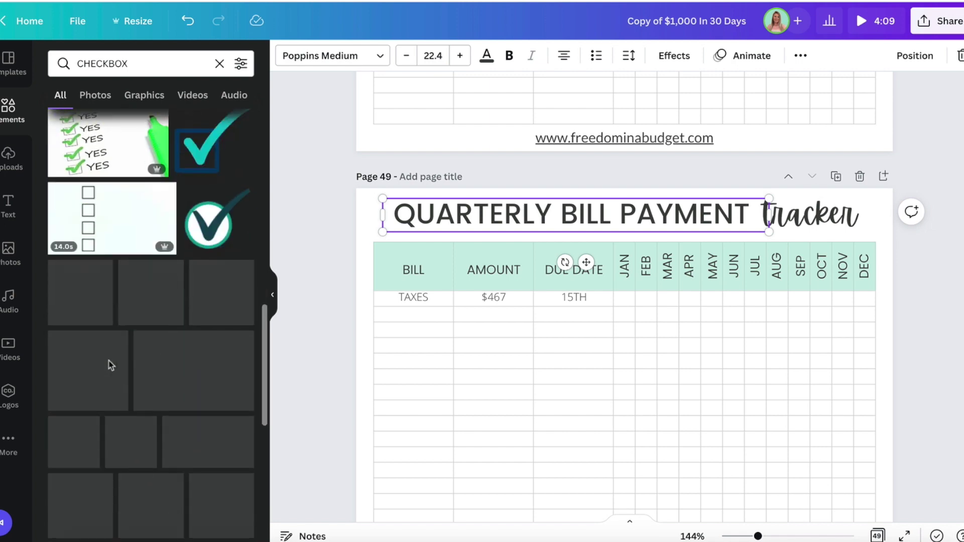
pyautogui.scroll(5, 111, 302)
# Search the elements for "CHECK" and add the plain black check mark to page 49.
pyautogui.click(131, 64)
pyautogui.press('BackSpace')
pyautogui.press('BackSpace')
pyautogui.press('BackSpace')
pyautogui.press('Return')
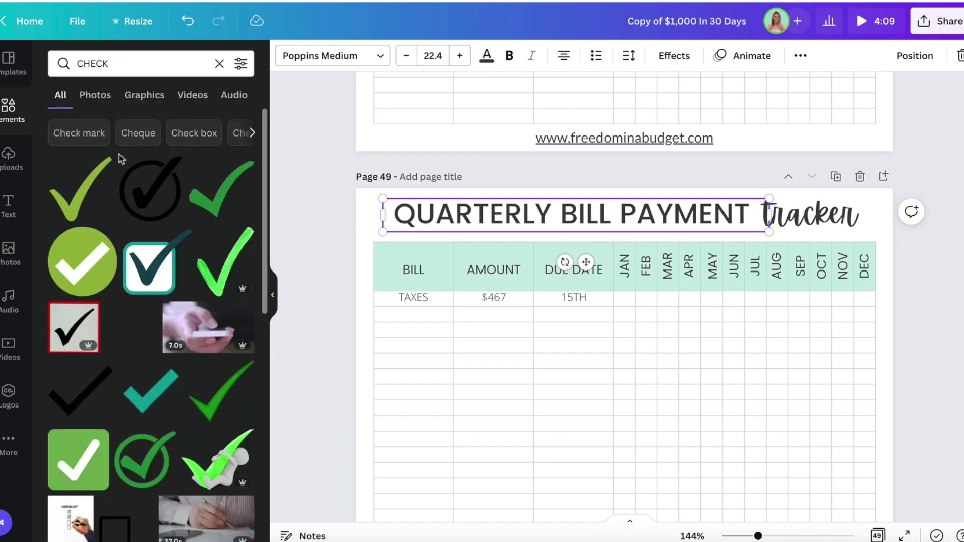
pyautogui.scroll(-2, 133, 246)
pyautogui.click(80, 340)
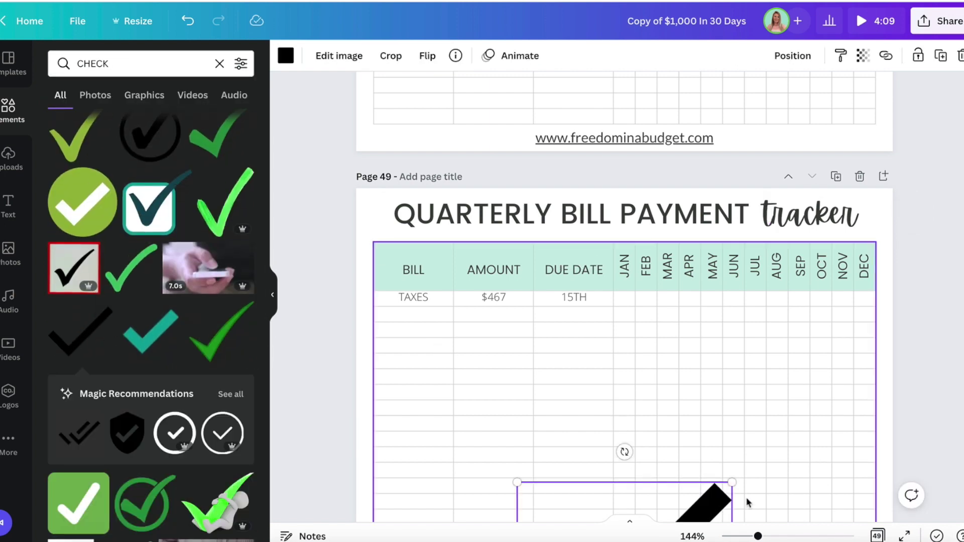
# Shrink the black check mark to fit a table cell and place it in the JAN cell of the TAXES row.
pyautogui.moveTo(734, 338); pyautogui.dragTo(623, 159)
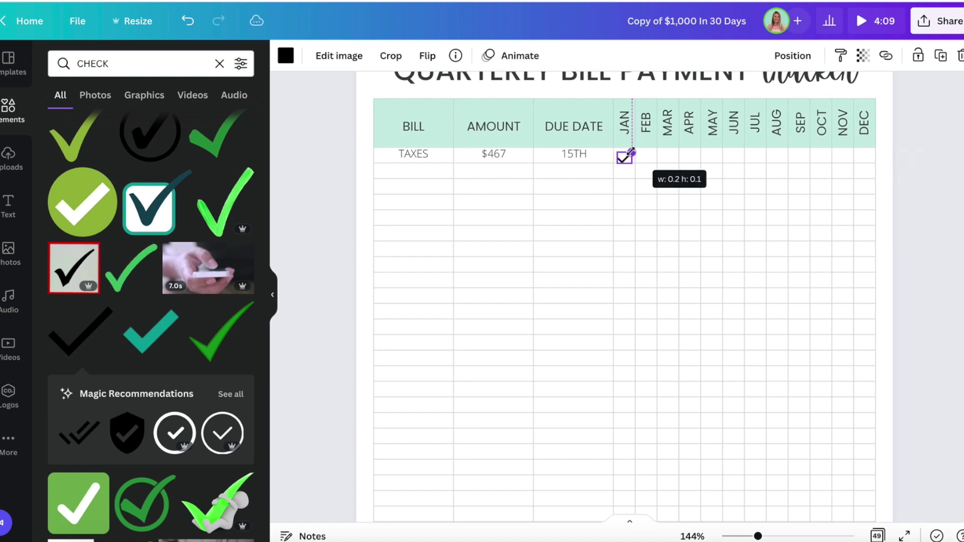
pyautogui.click(329, 221)
pyautogui.click(622, 160)
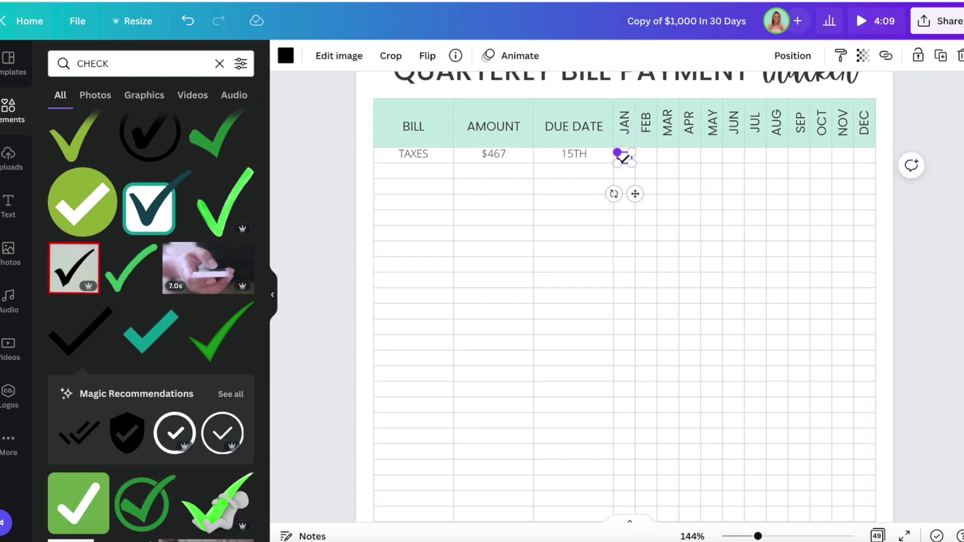
pyautogui.click(353, 211)
pyautogui.click(624, 154)
pyautogui.moveTo(624, 153); pyautogui.dragTo(624, 154)
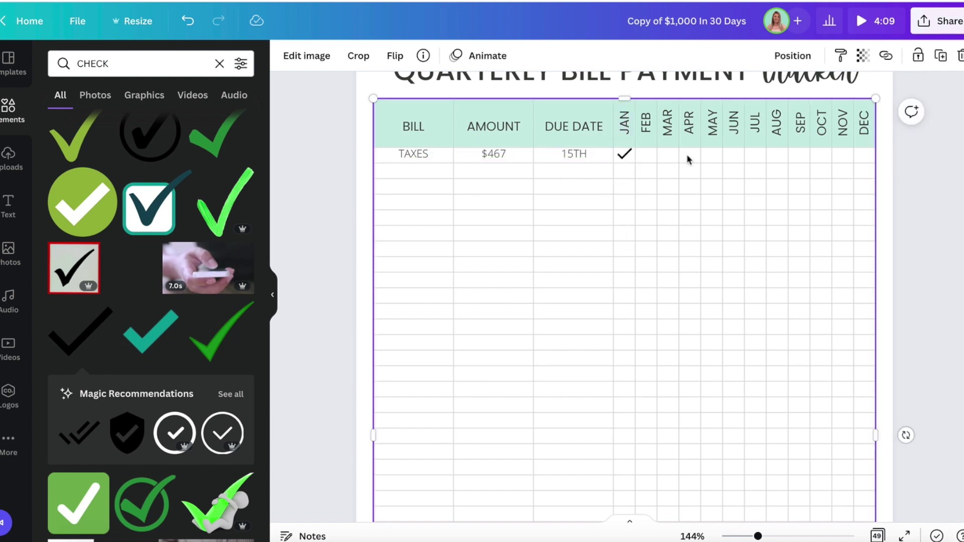
# Duplicate the check mark into the APR cell of the TAXES row.
pyautogui.hotkey('ctrl', 'd')
pyautogui.moveTo(644, 176); pyautogui.dragTo(687, 157)
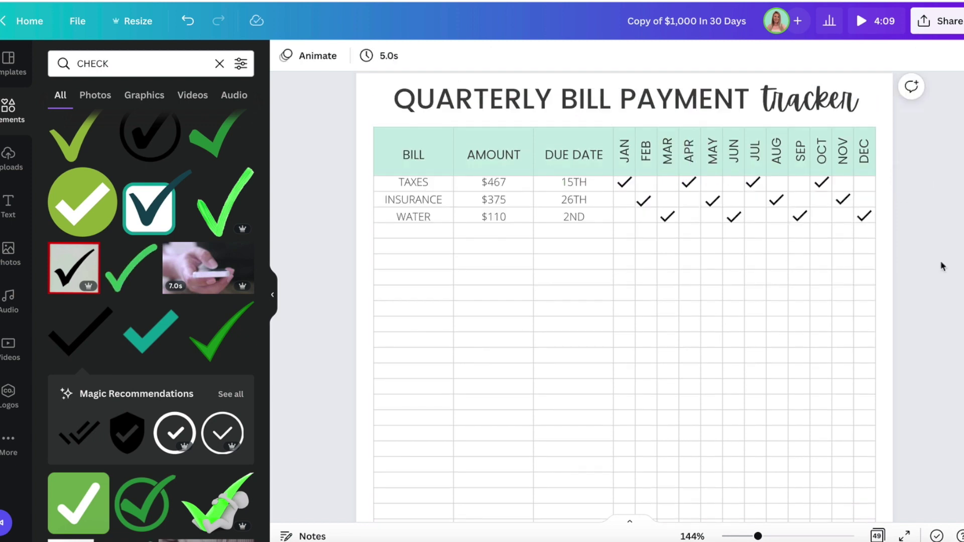
pyautogui.scroll(1, 937, 201)
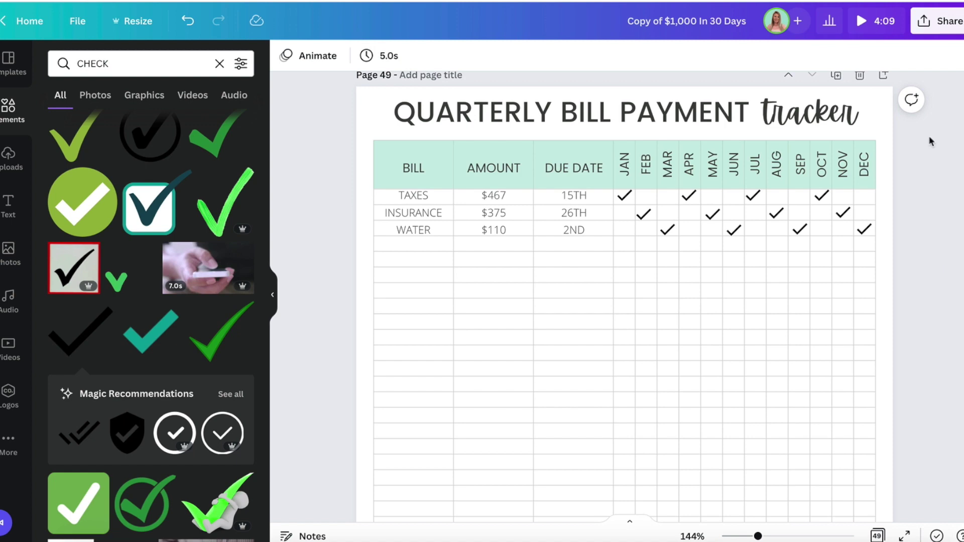
# Download only page 49, the filled-in quarterly tracker, as a PNG file.
pyautogui.click(949, 28)
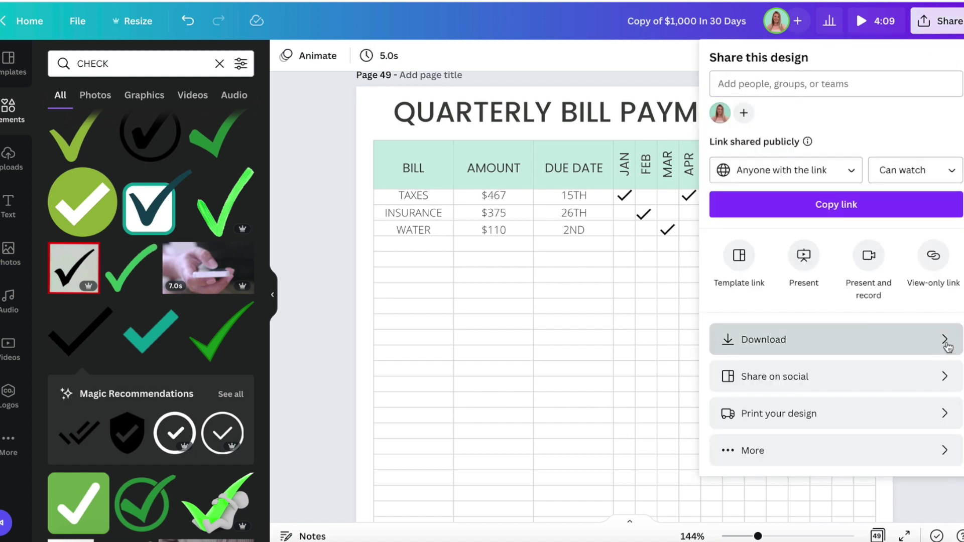
pyautogui.click(944, 346)
pyautogui.click(926, 113)
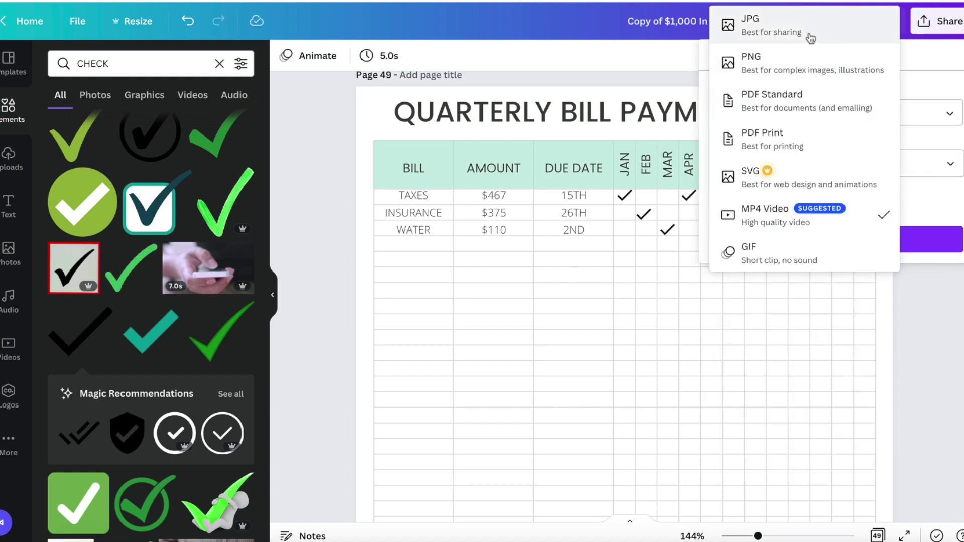
pyautogui.click(813, 60)
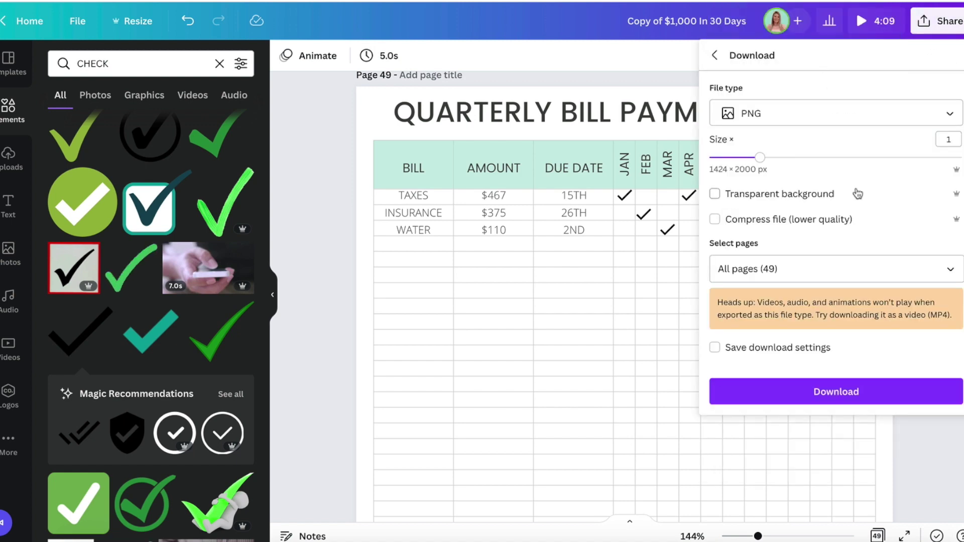
pyautogui.click(872, 271)
pyautogui.click(878, 313)
pyautogui.scroll(-10, 872, 366)
pyautogui.click(855, 445)
pyautogui.click(863, 488)
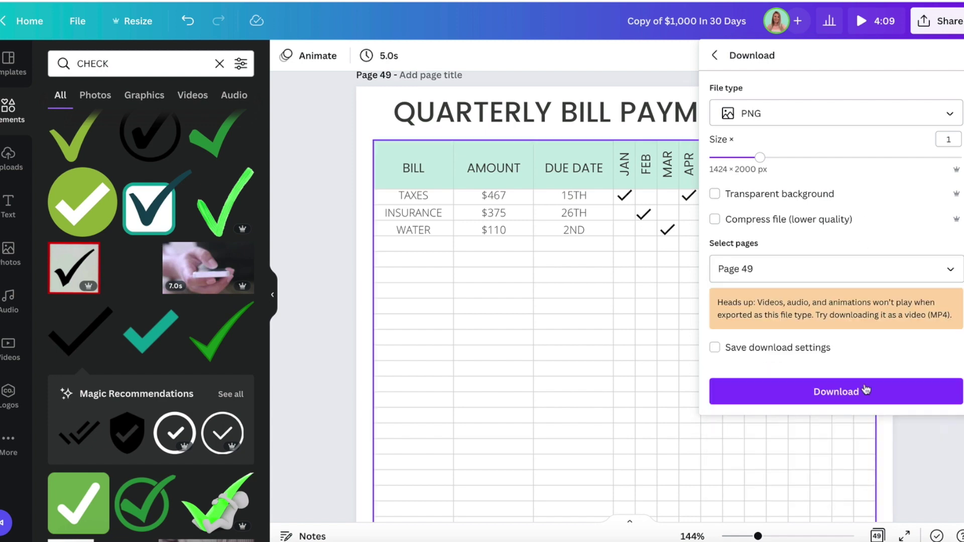
pyautogui.click(888, 392)
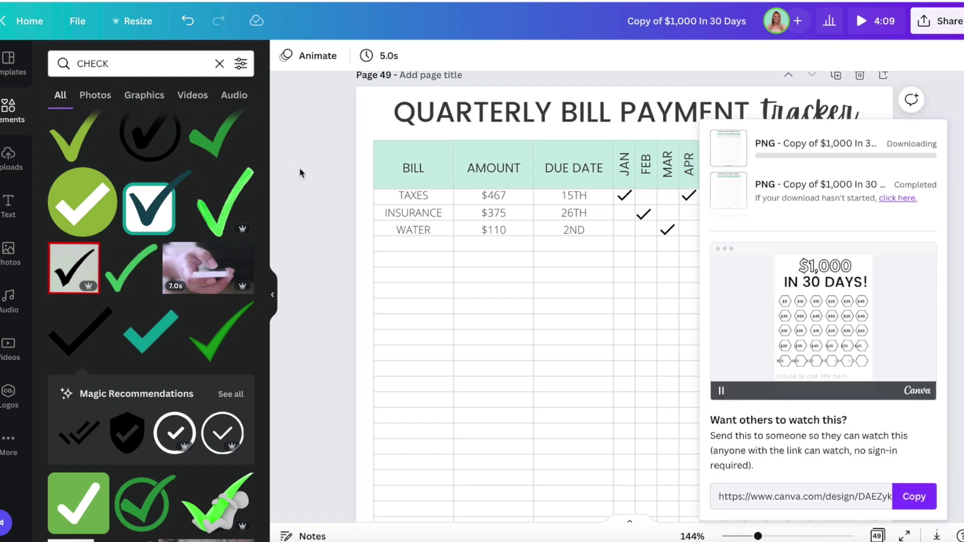
# Switch to the "2 PAGES PDF" design and delete the blank quarterly tracker image from the clipboard on page 2.
pyautogui.click(304, 177)
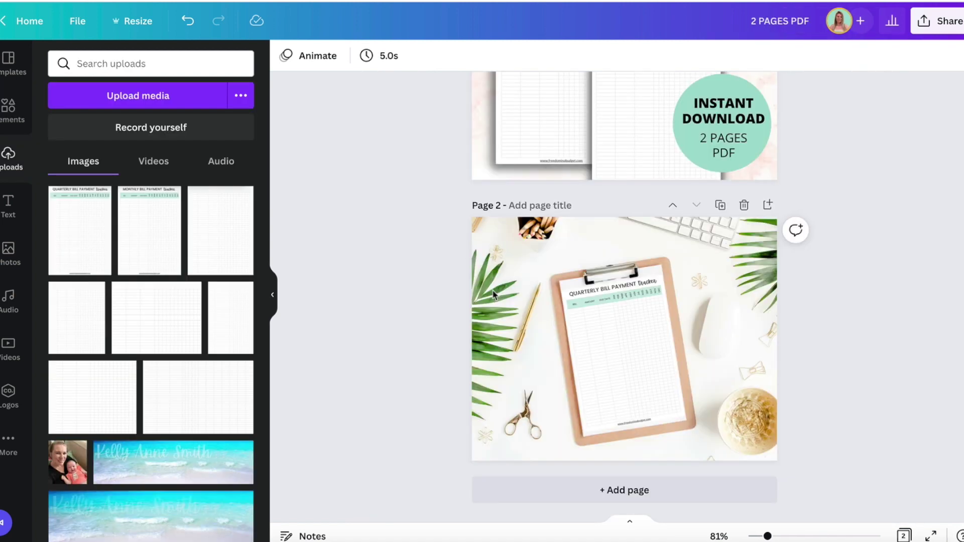
pyautogui.click(599, 347)
pyautogui.press('Delete')
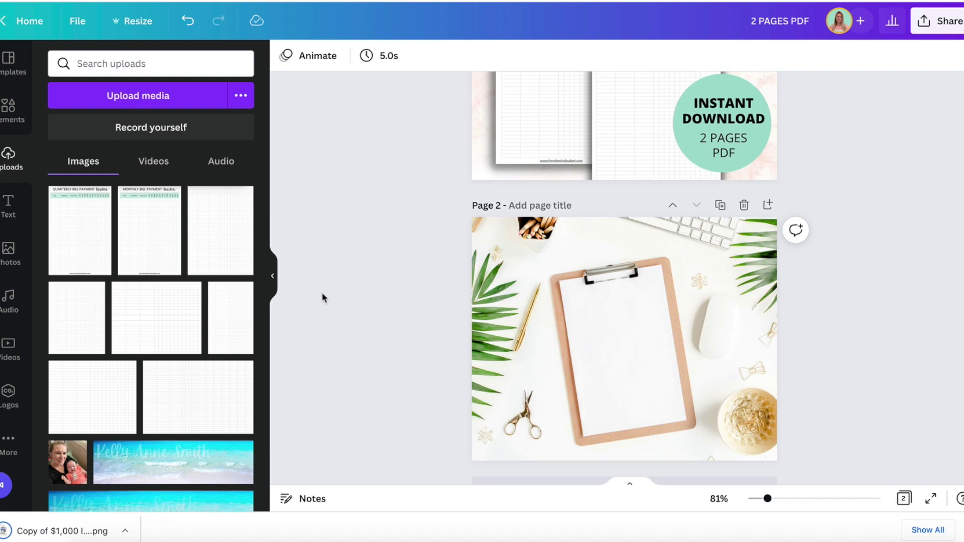
# Start uploading the downloaded tracker page image to the design's uploads.
pyautogui.click(129, 97)
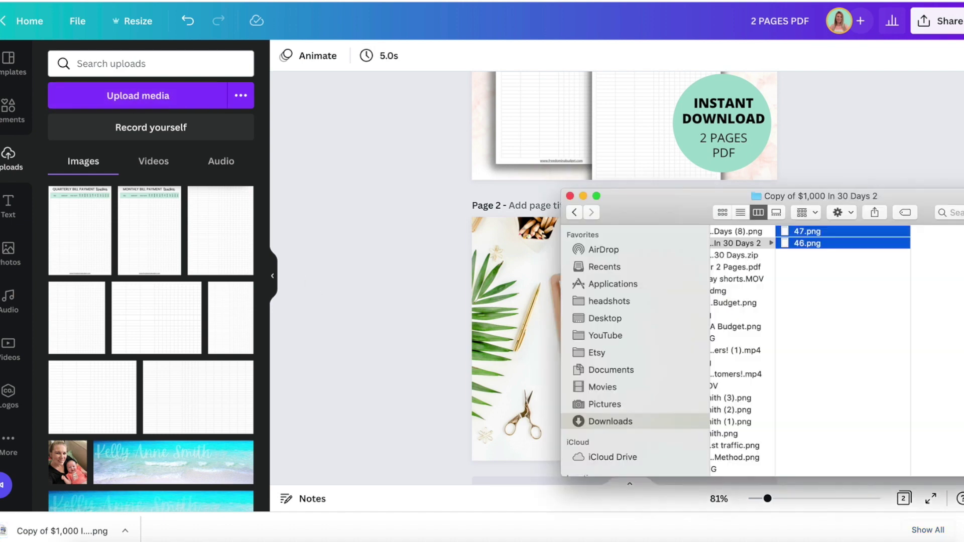